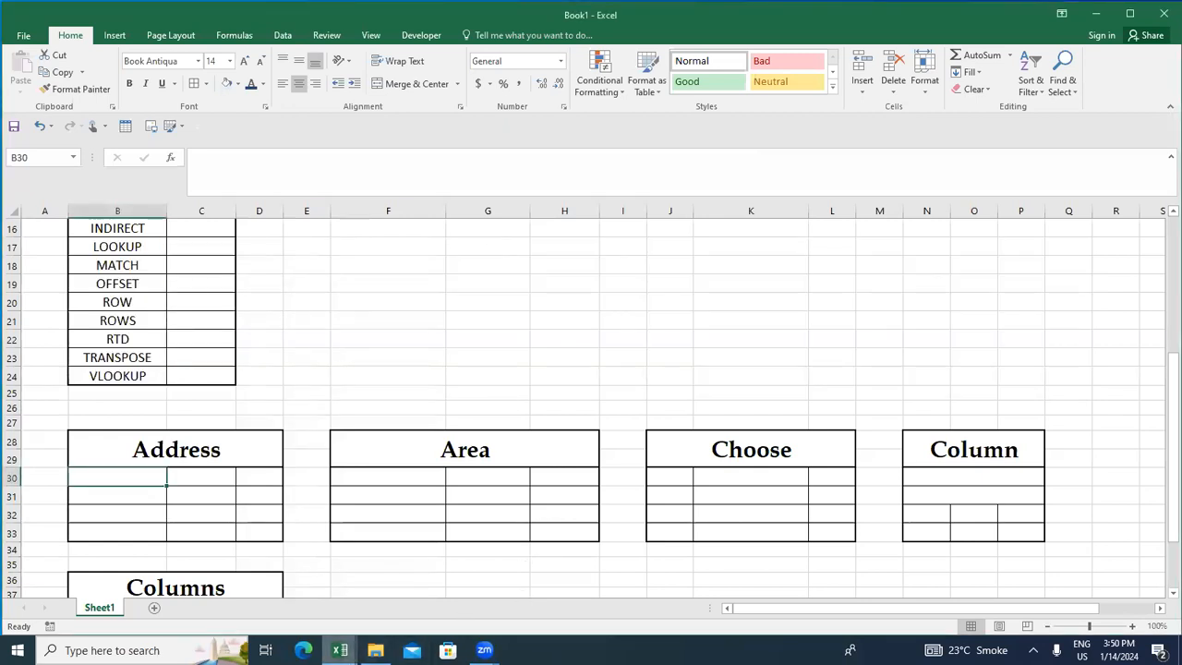
Step: Switch to the Date And Time functions.xlsx workbook and look across the top row of function tables on Sheet1
mouse_move(340, 650)
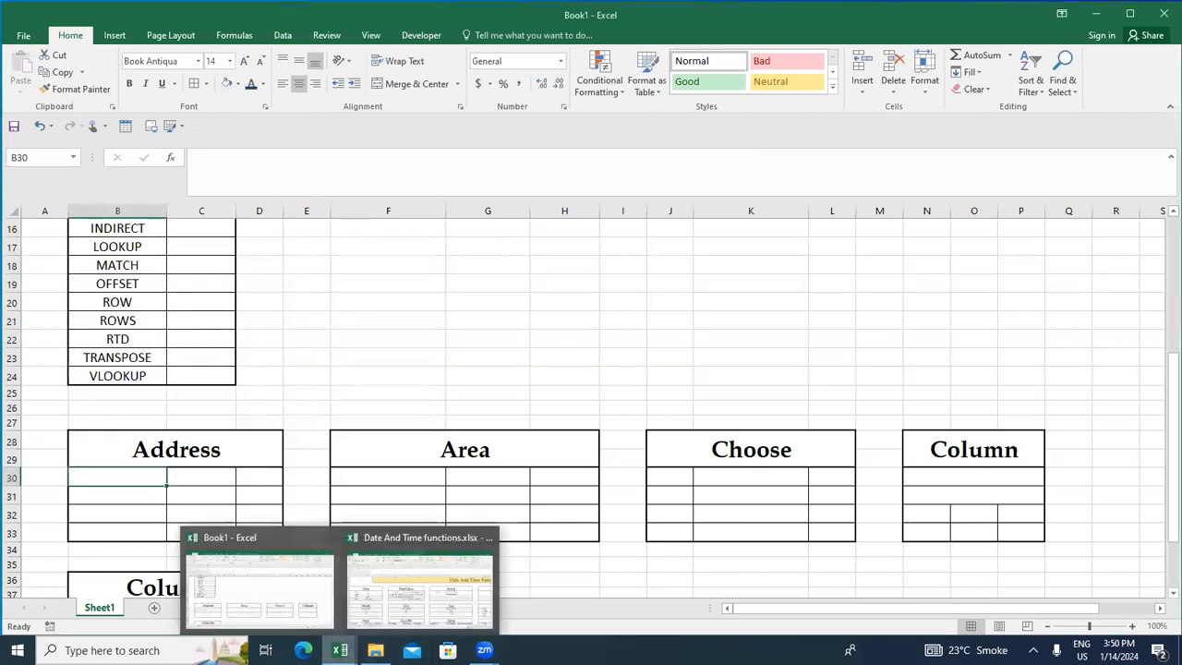
left_click(412, 606)
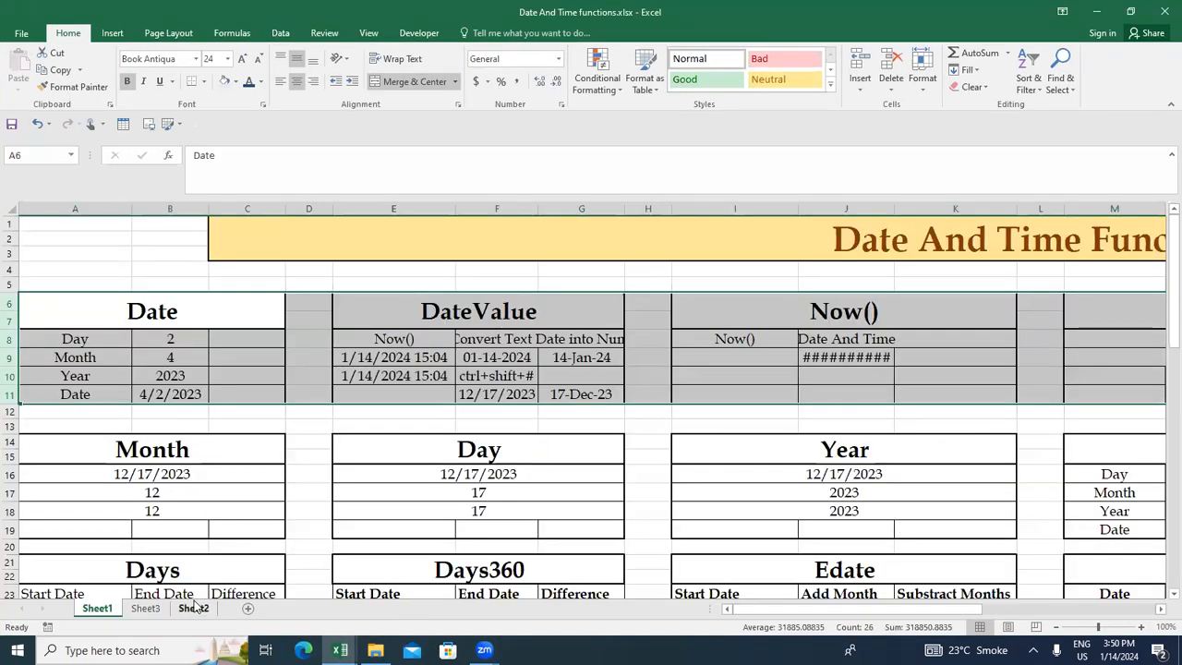
key("Right")
key("Right")
key("Right")
key("Right")
key("Right")
key("Right")
key("Right")
key("Right")
key("Right")
key("Right")
key("Right")
key("Right")
key("Right")
key("Left")
key("Left")
key("Left")
key("Left")
key("Left")
key("Left")
key("Left")
key("Left")
key("Left")
key("Left")
key("Left")
key("Left")
key("Left")
Step: Review the date and time function tables further down Sheet1, from Month through HOUR to NETWORKDAYS
key("Down")
key("Down")
key("Down")
key("Down")
key("Down")
key("Down")
key("Down")
key("Down")
key("Down")
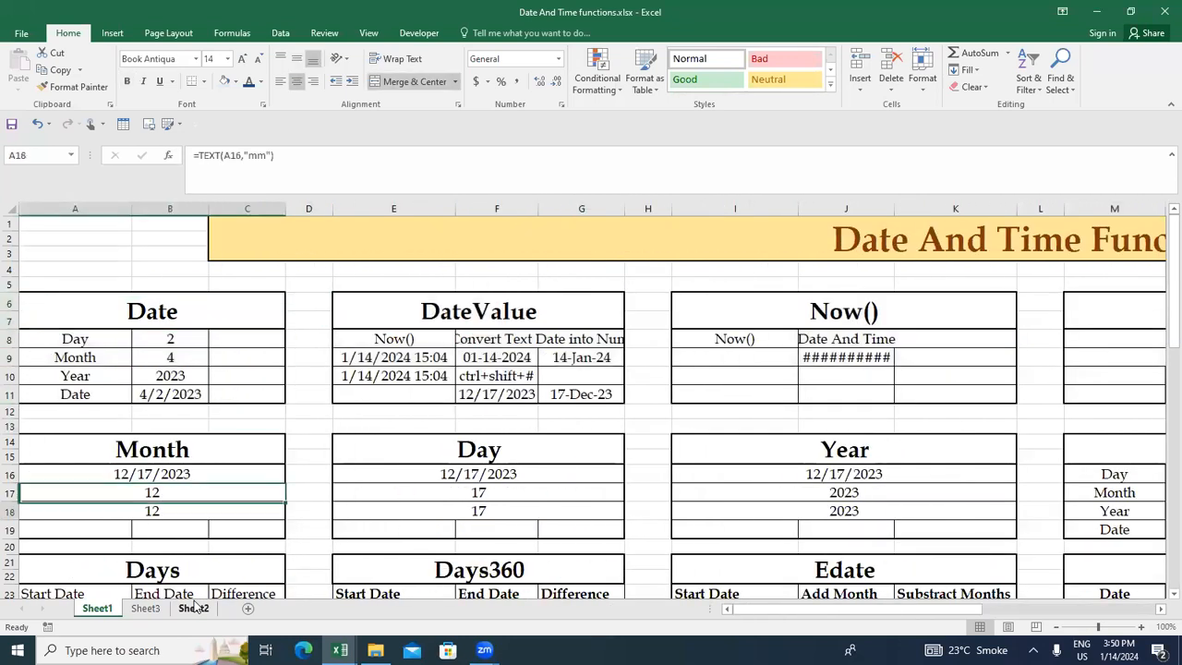
key("Right")
key("Right")
key("Down")
key("Down")
key("Down")
key("Down")
key("Down")
key("Down")
key("Down")
key("Down")
key("Down")
key("Down")
key("Down")
key("Down")
key("Down")
key("Down")
key("Down")
key("Down")
key("Down")
key("Down")
key("Down")
key("Down")
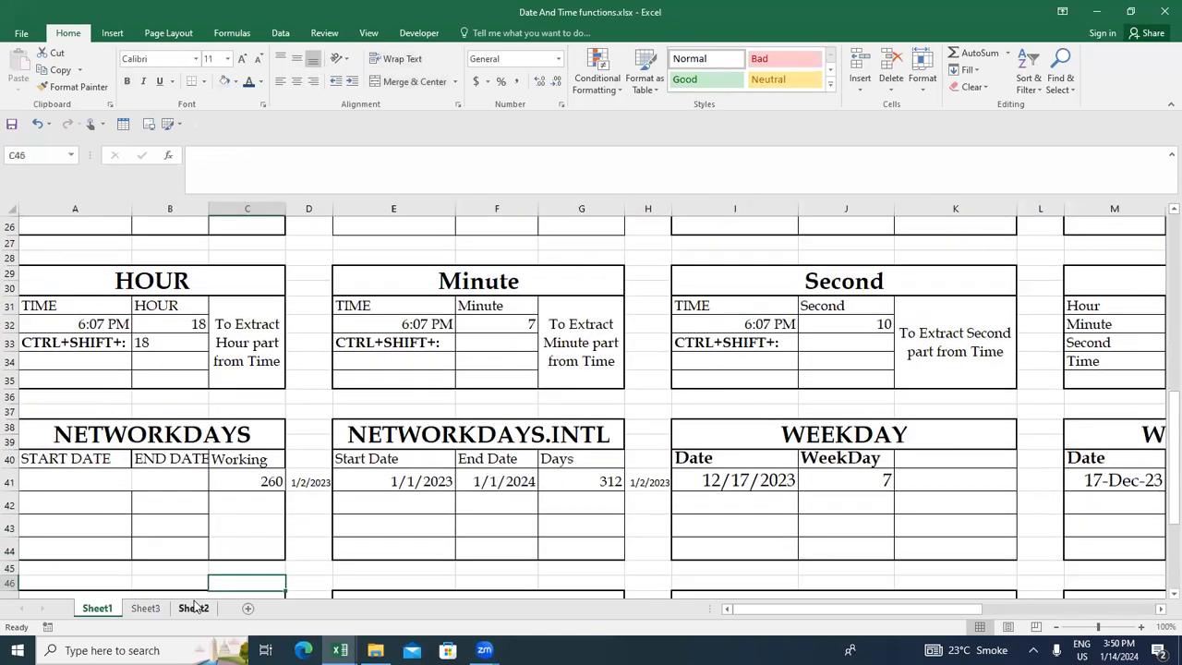
Step: Open Sheet3 and look over the Q7 sales quantity exercise and its date and status columns
left_click(145, 609)
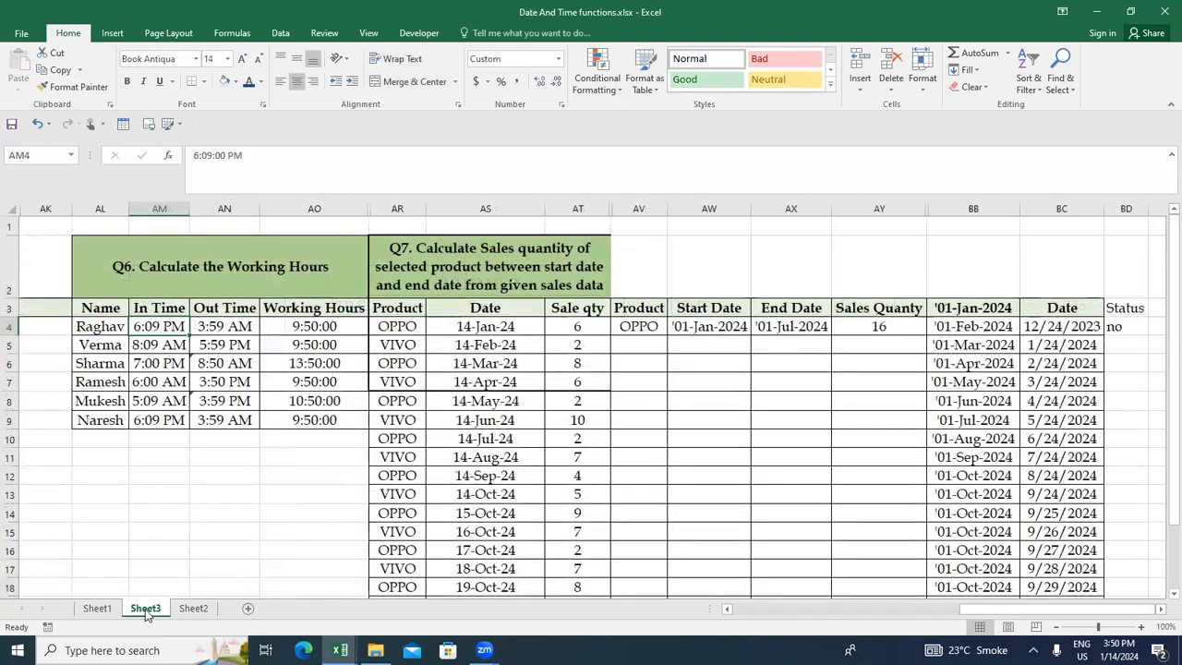
key("Right")
key("Right")
key("Right")
key("Right")
key("Right")
key("Right")
key("Right")
key("Right")
key("Right")
key("Right")
key("Right")
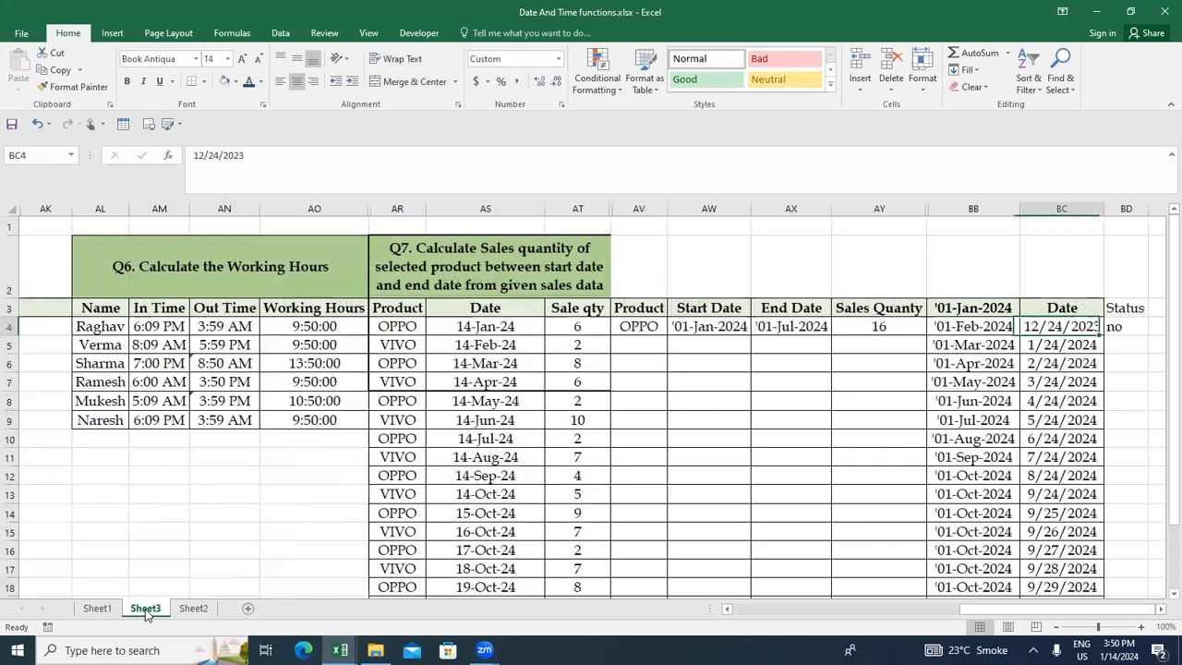
key("Right")
key("Right")
key("Right")
key("Left")
key("Left")
key("Left")
key("Left")
key("Left")
key("Left")
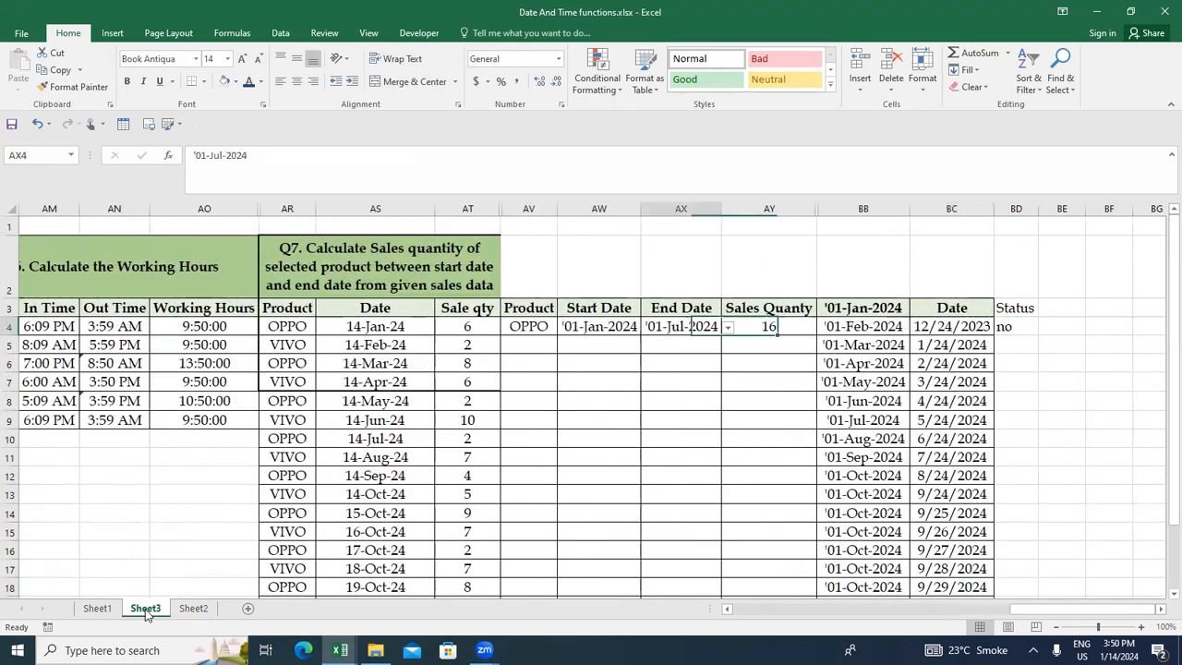
Step: Go back to the start of Sheet3 and examine the Q2 working days formula in cell I4
key("Left")
key("Left")
key("Left")
key("Left")
key("Left")
key("Left")
key("Left")
key("Left")
key("Left")
key("Left")
key("Left")
key("Left")
key("Left")
key("Left")
key("Left")
key("Left")
key("Left")
key("Left")
key("Left")
key("Left")
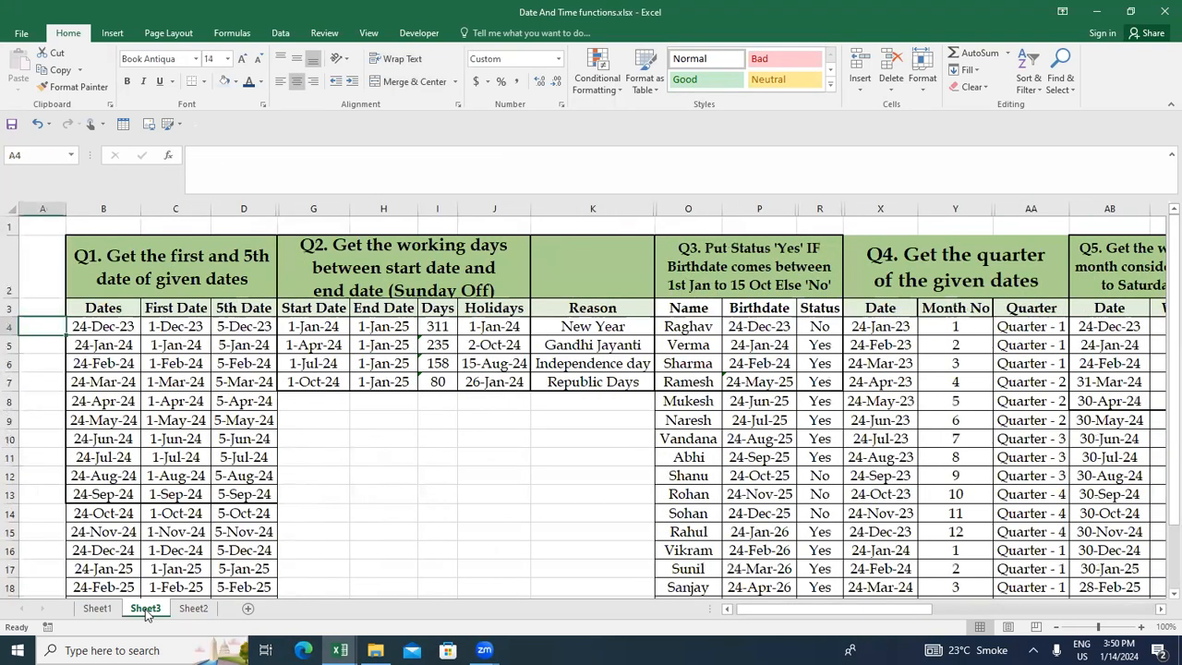
key("Right")
key("Right")
key("Right")
key("Right")
key("Right")
key("Right")
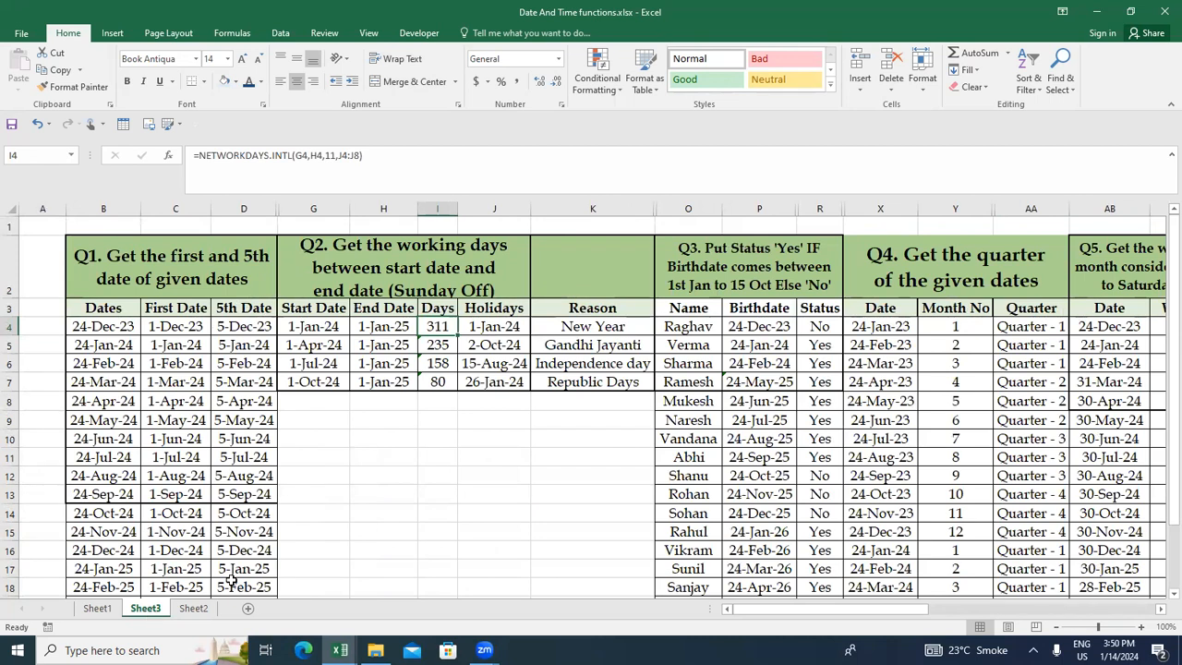
Step: Return to Book1 and show the list of available Lookup & Reference functions
key("alt+Tab")
scroll(239, 446, "up", 5)
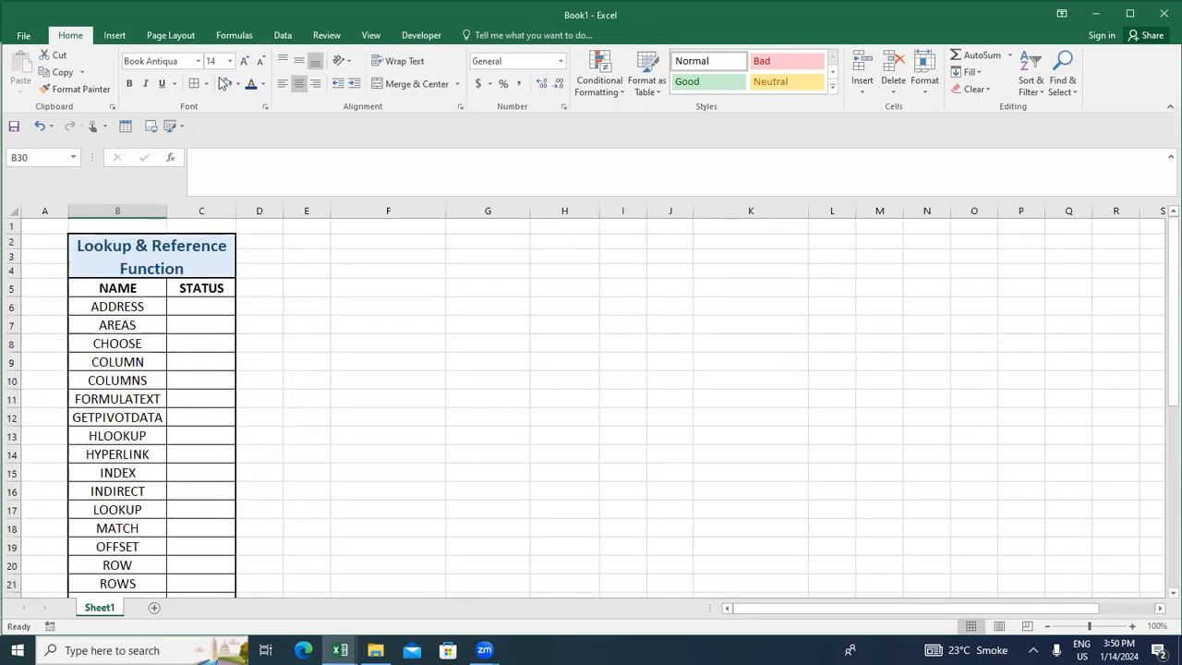
left_click(235, 37)
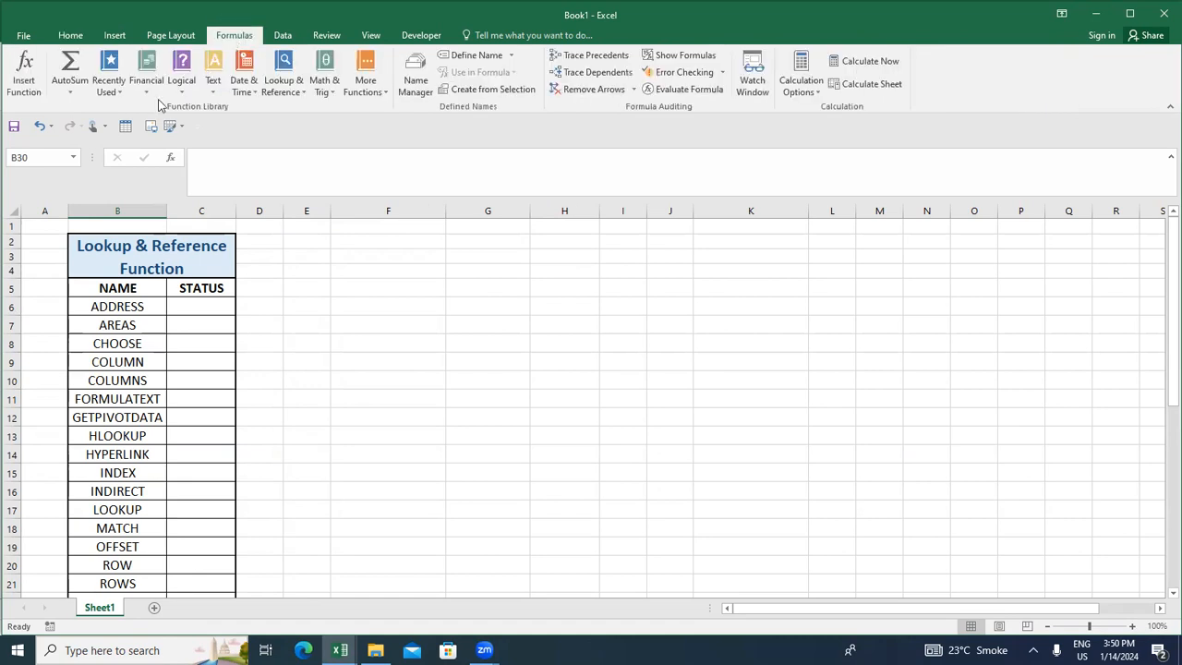
left_click(286, 93)
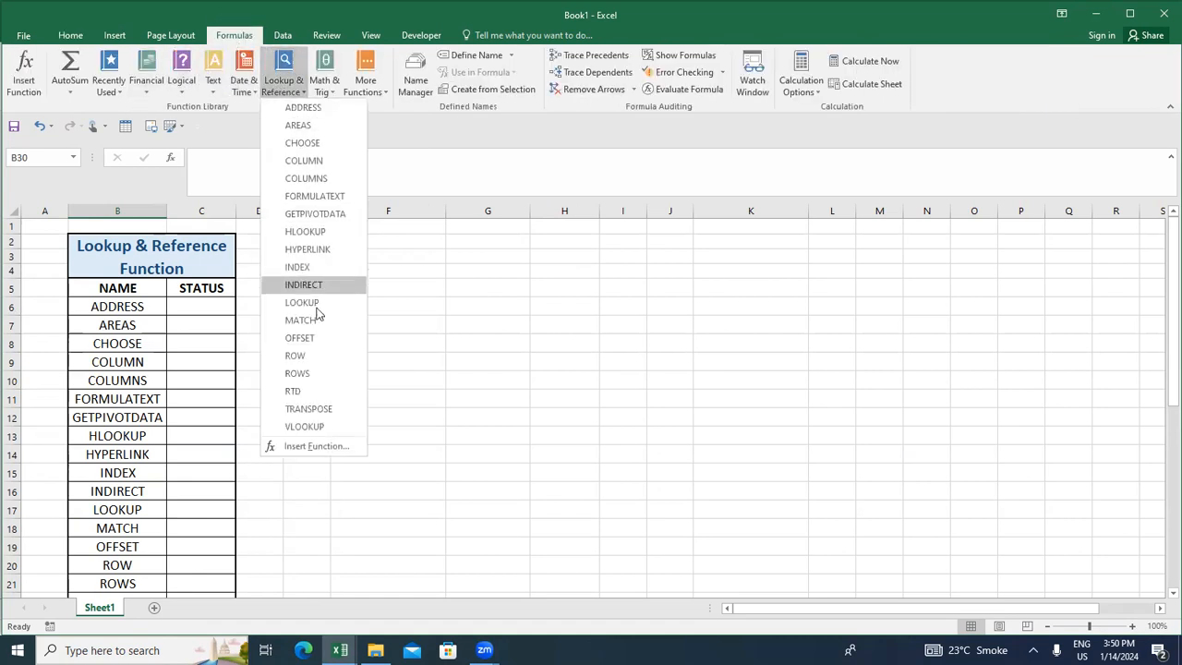
Step: Go through the Lookup & Reference function names in column B, from ADDRESS to VLOOKUP, and the Address table below
left_click(146, 343)
left_click(145, 345)
key("Down")
key("Down")
key("Down")
key("Down")
key("Down")
key("Down")
key("Down")
key("Down")
key("Down")
key("Down")
key("Down")
key("Down")
key("Down")
key("Down")
key("Down")
key("Down")
key("Down")
key("Down")
key("Down")
key("Down")
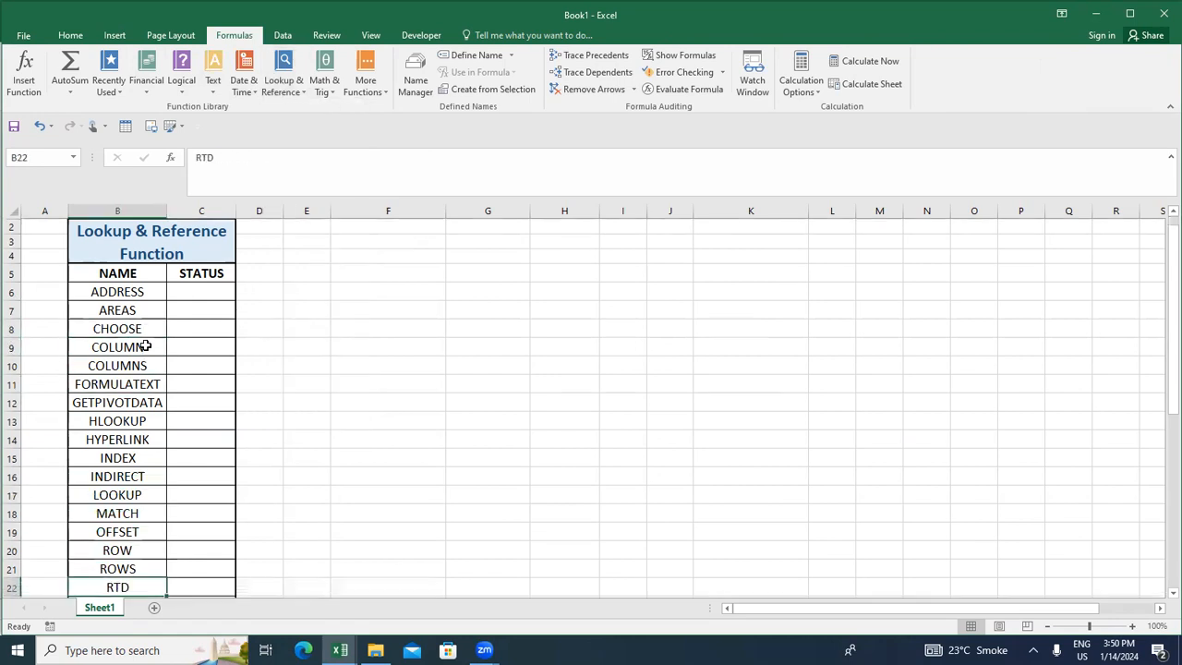
key("Up")
key("Up")
key("Up")
key("Up")
key("Up")
key("Up")
key("Up")
key("Up")
key("Up")
key("Up")
key("Up")
key("Up")
key("Up")
key("Up")
key("Up")
key("Up")
key("Up")
key("Up")
key("Up")
key("Up")
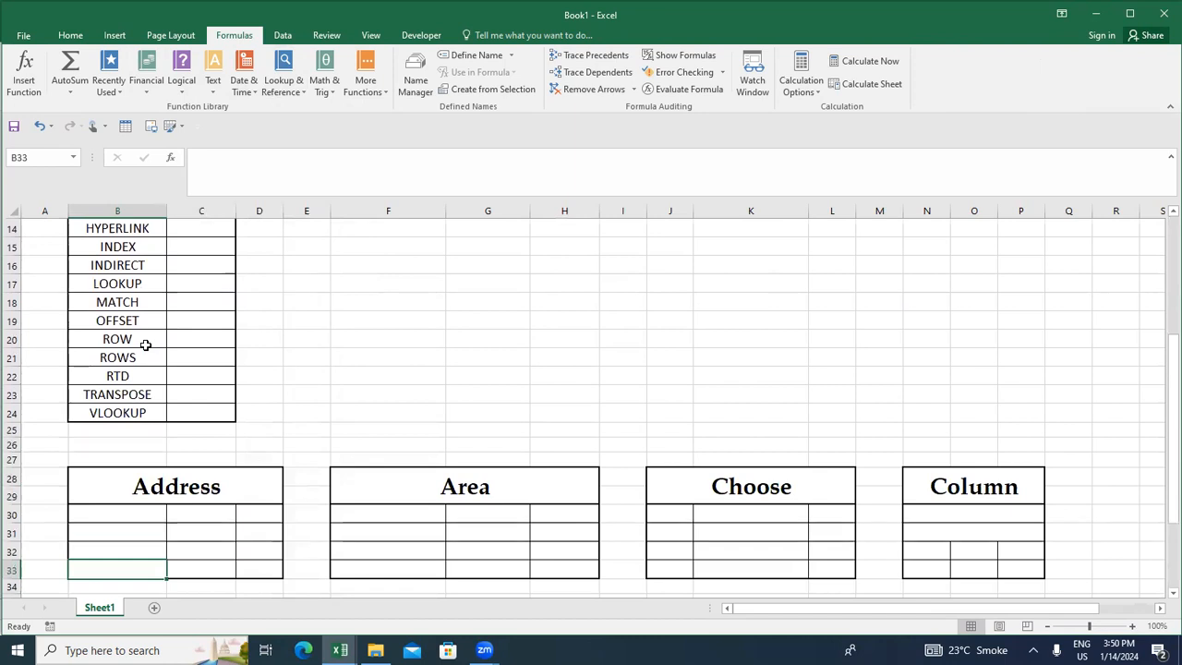
Step: Review the function names in column B again, down through VLOOKUP to the Address, Area, Choose and Column practice tables
key("Up")
key("Up")
key("Down")
key("Down")
key("Down")
key("Down")
key("Down")
key("Down")
key("Down")
key("Down")
key("Down")
key("Down")
key("Down")
key("Down")
key("Down")
key("Down")
key("Down")
key("Down")
key("Down")
key("Down")
key("Down")
key("Down")
key("Down")
key("Down")
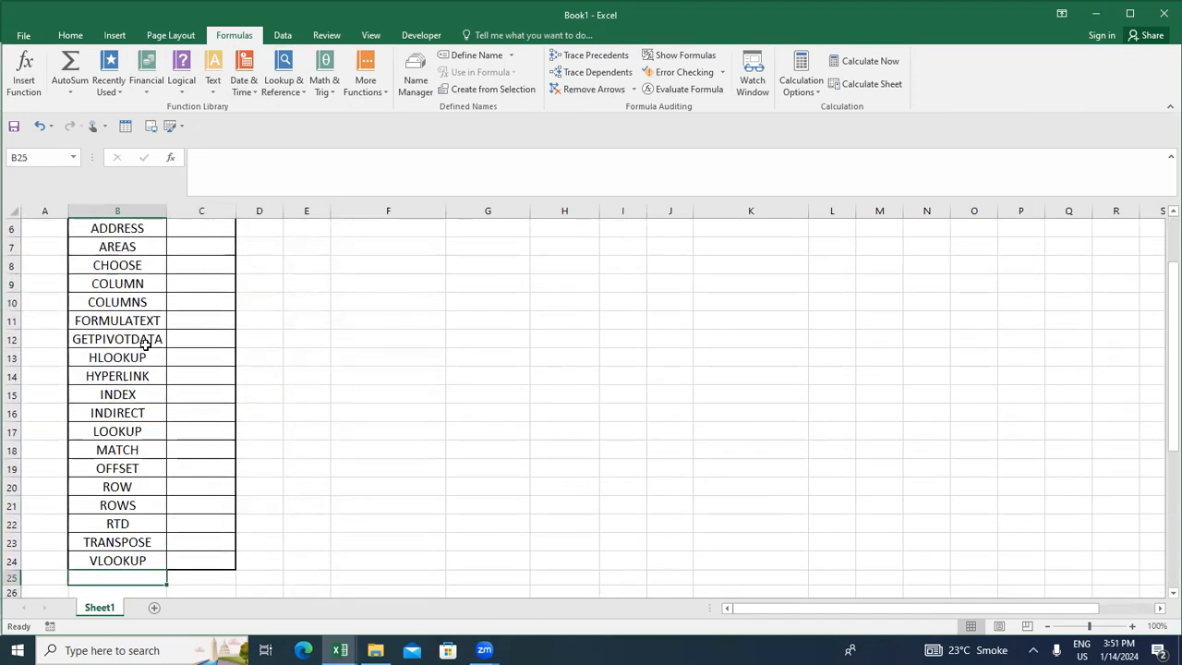
key("Down")
key("Down")
key("Down")
key("Down")
key("Down")
key("Down")
key("Down")
key("Down")
key("Down")
key("Down")
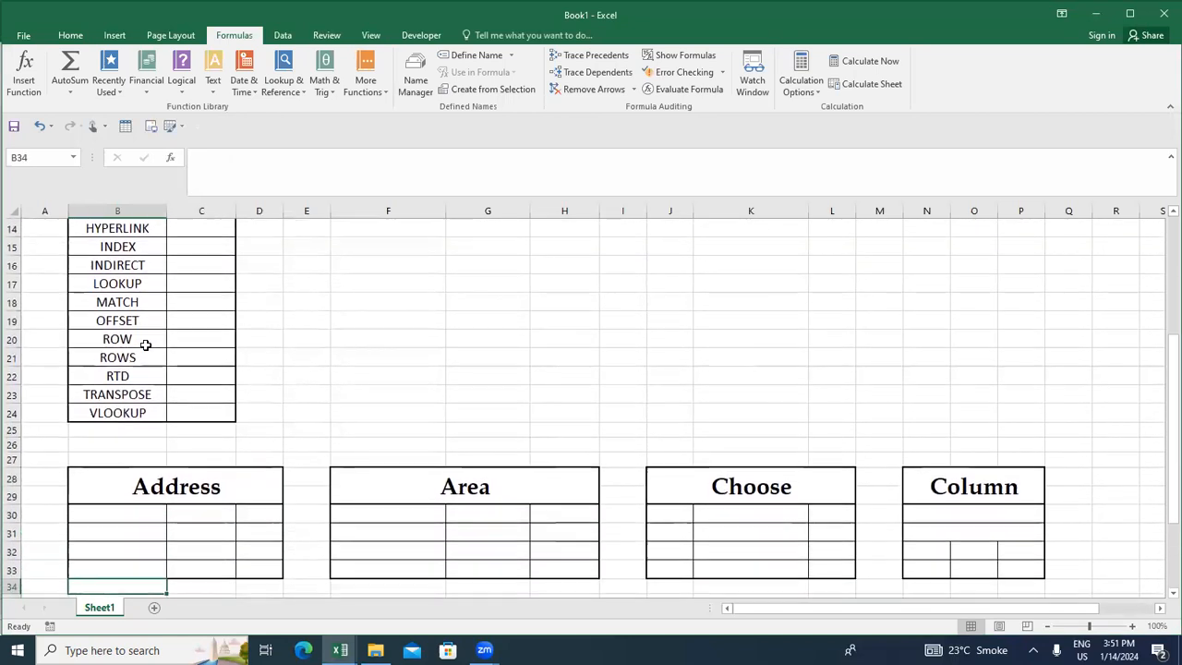
Step: Enter the labels Row in B30 and Column in B31 of the Address table
key("Up")
key("Up")
key("Up")
key("Up")
key("Up")
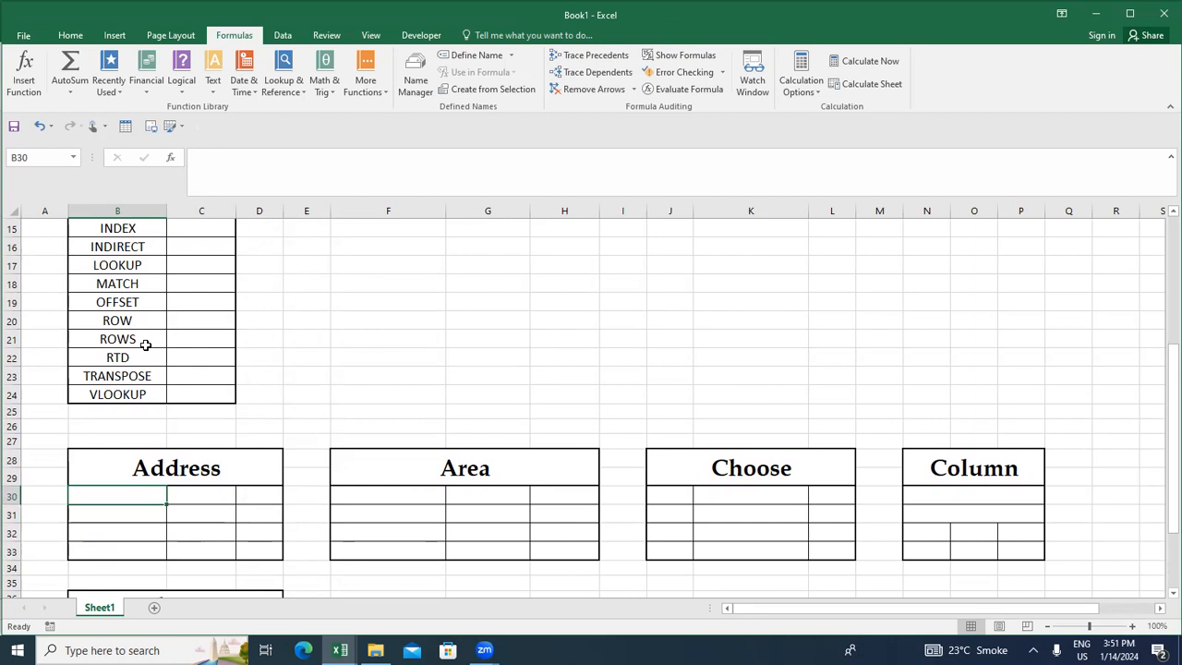
type("Row")
key("Return")
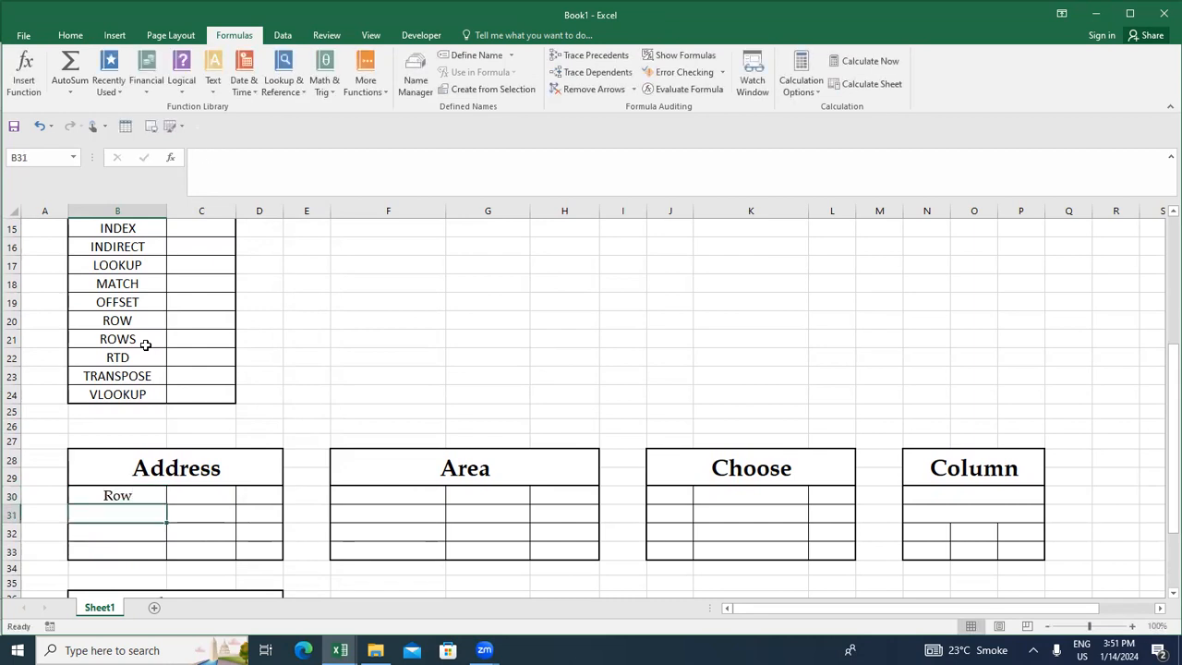
type("C")
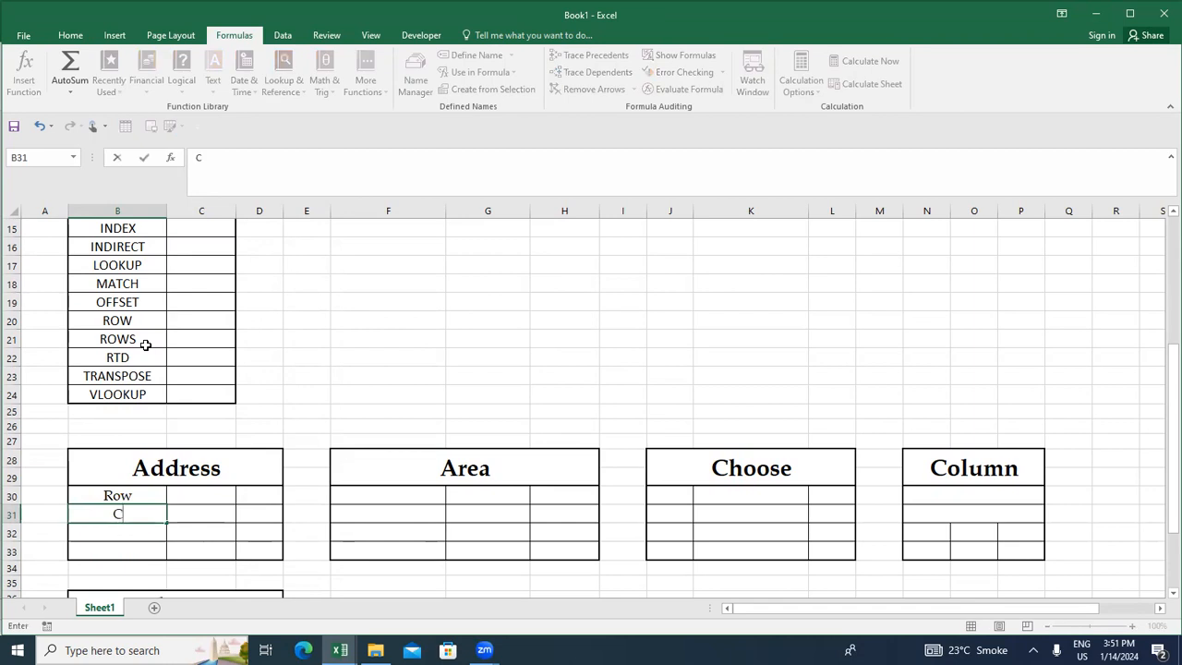
type("olumn")
key("Up")
Step: Enter 2 as the row number in C30 and 4 as the column number in C31
key("Right")
type("2")
key("Return")
type("4")
key("ctrl+Return")
Step: Enter an ADDRESS formula in D30 using C30 as row, C31 as column and absolute reference type 1
key("Down")
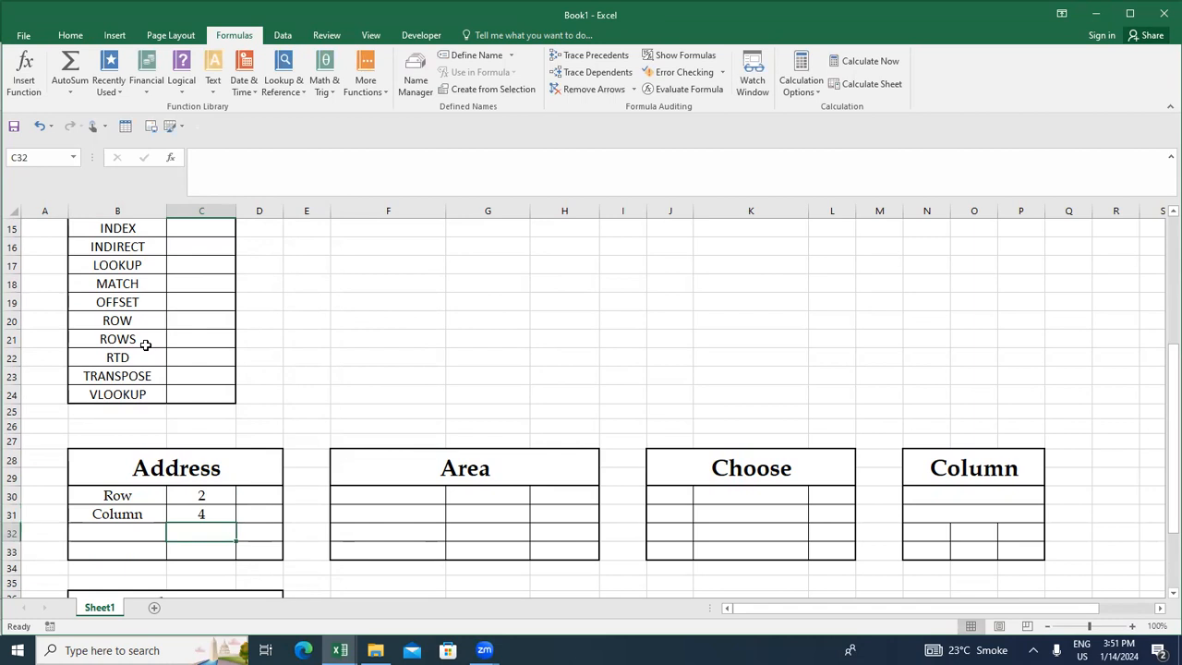
key("Right")
key("Up")
key("Up")
type("=")
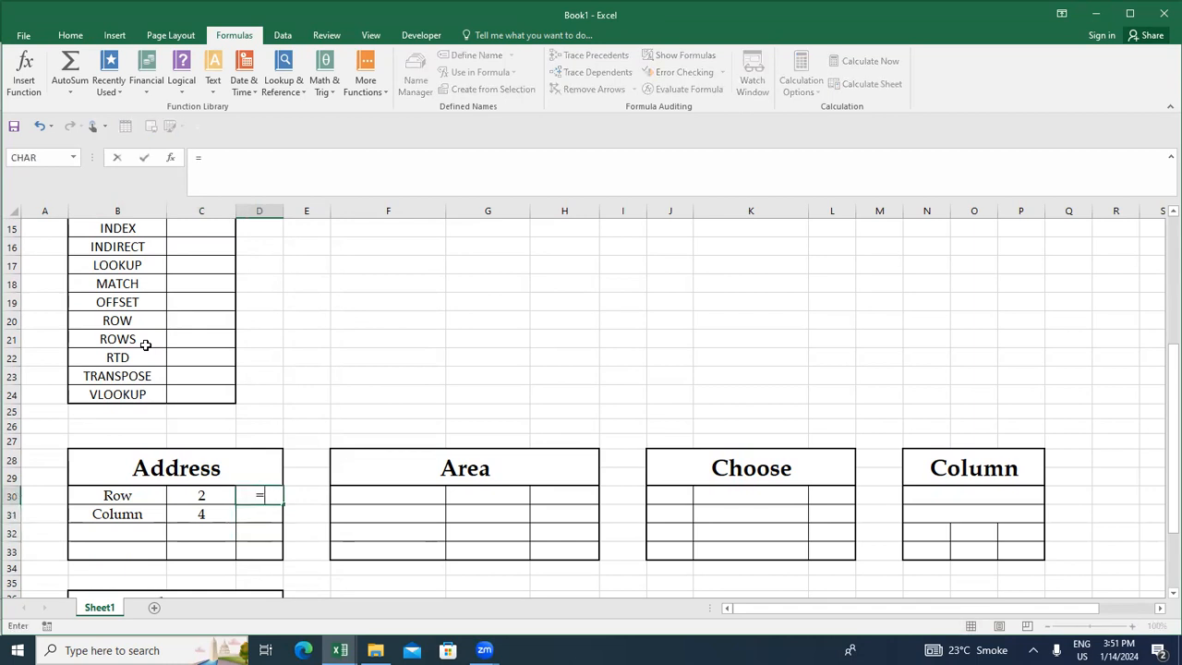
type("add")
key("Tab")
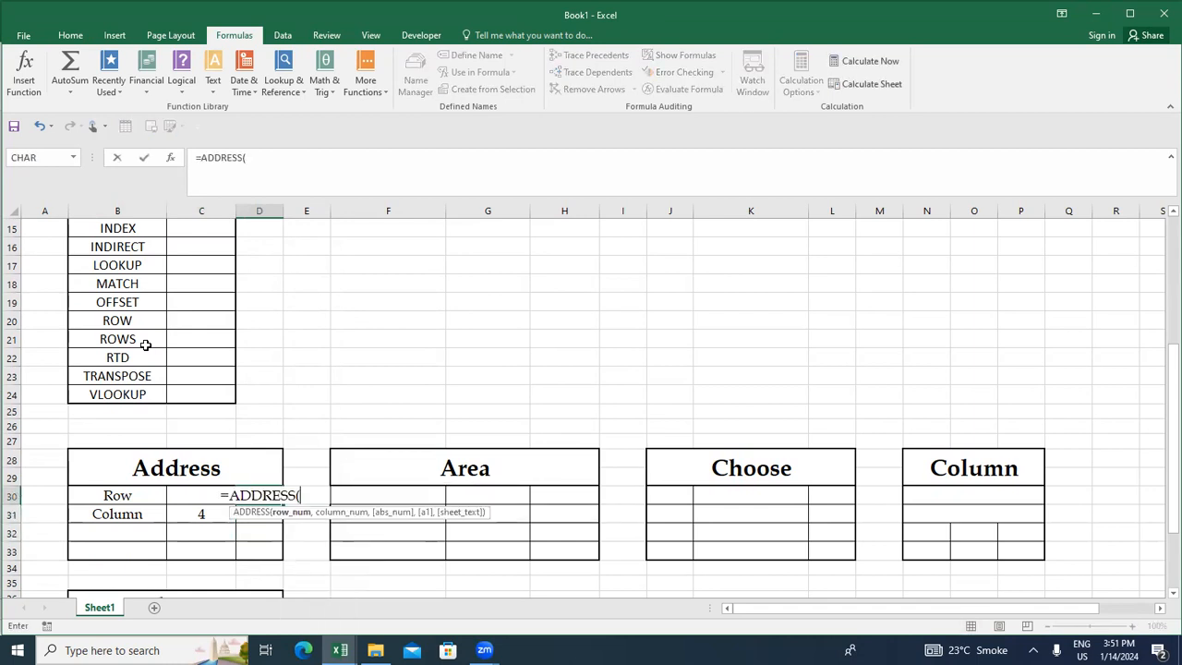
key("Left")
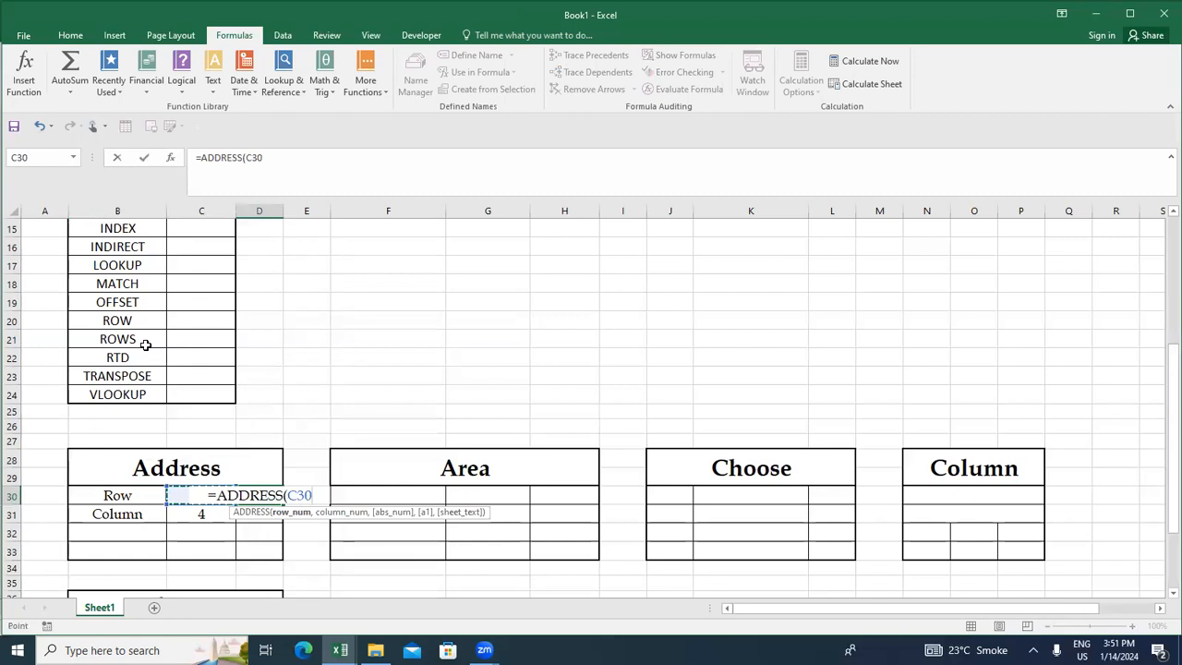
type(",")
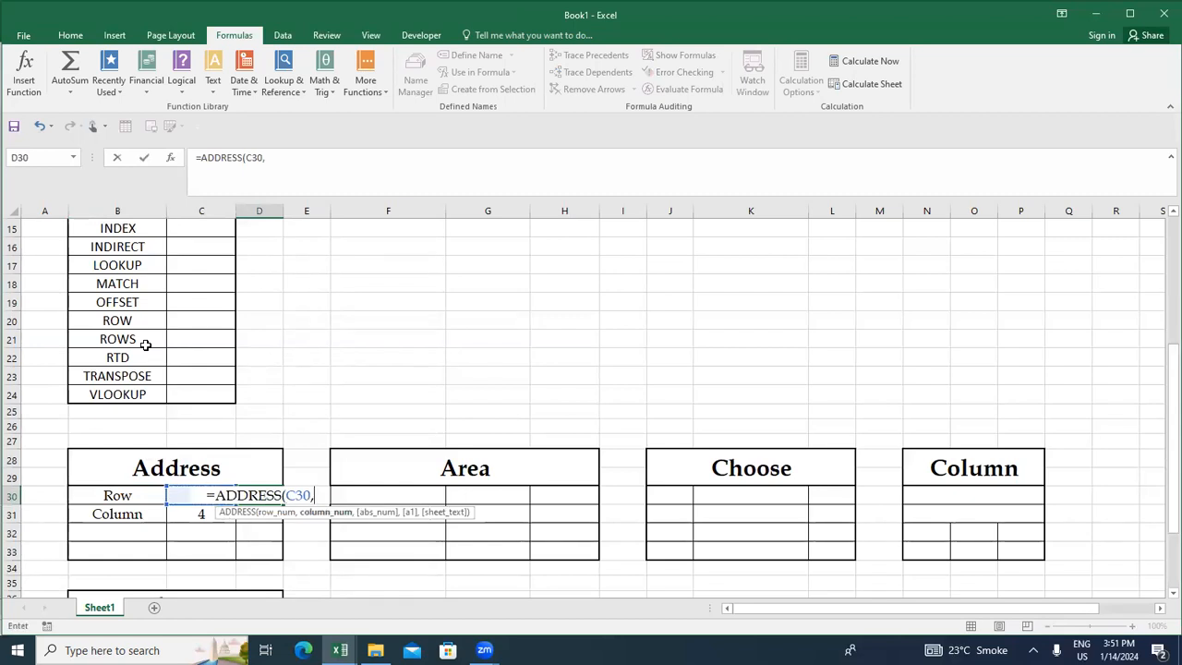
key("Left")
key("Down")
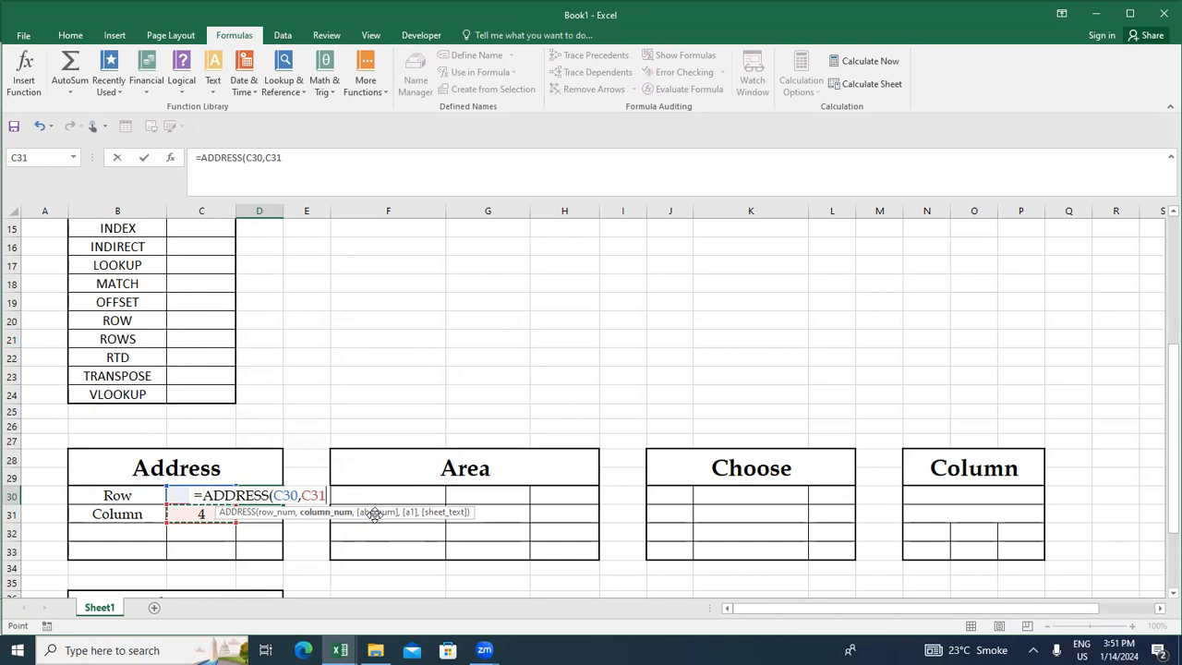
type(",")
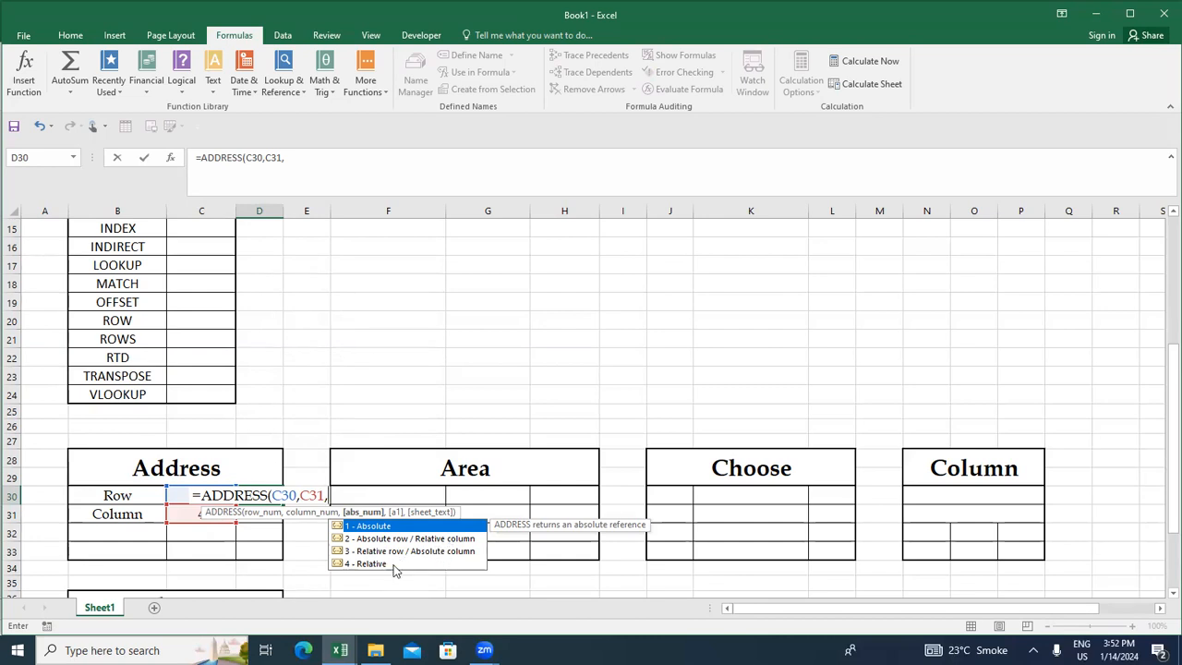
type("1")
key("Return")
Step: Change the reference type of the ADDRESS formula in D30 to 2, absolute row with relative column
key("Up")
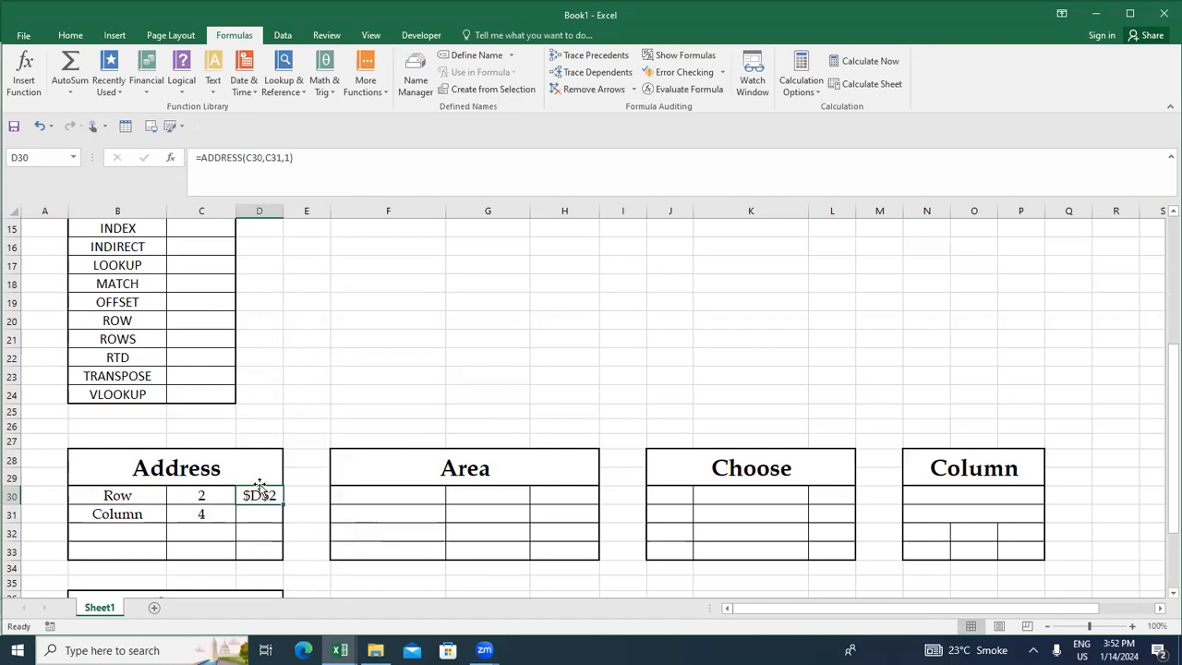
key("F2")
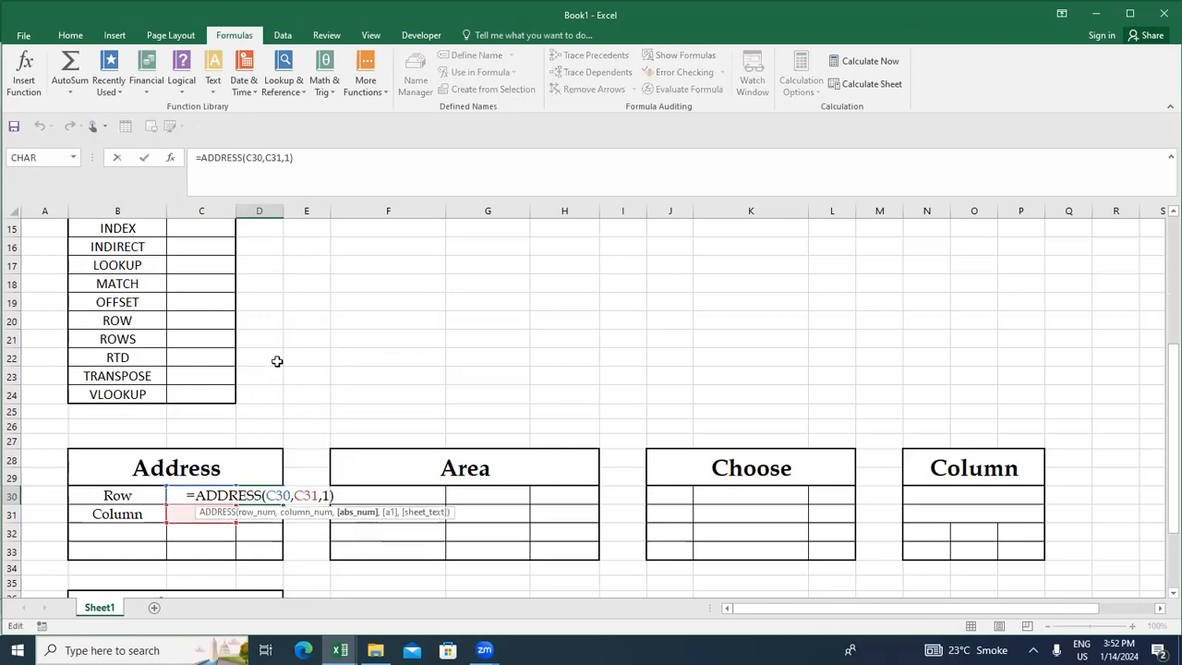
key("BackSpace")
key("BackSpace")
type("2")
key("ctrl+Return")
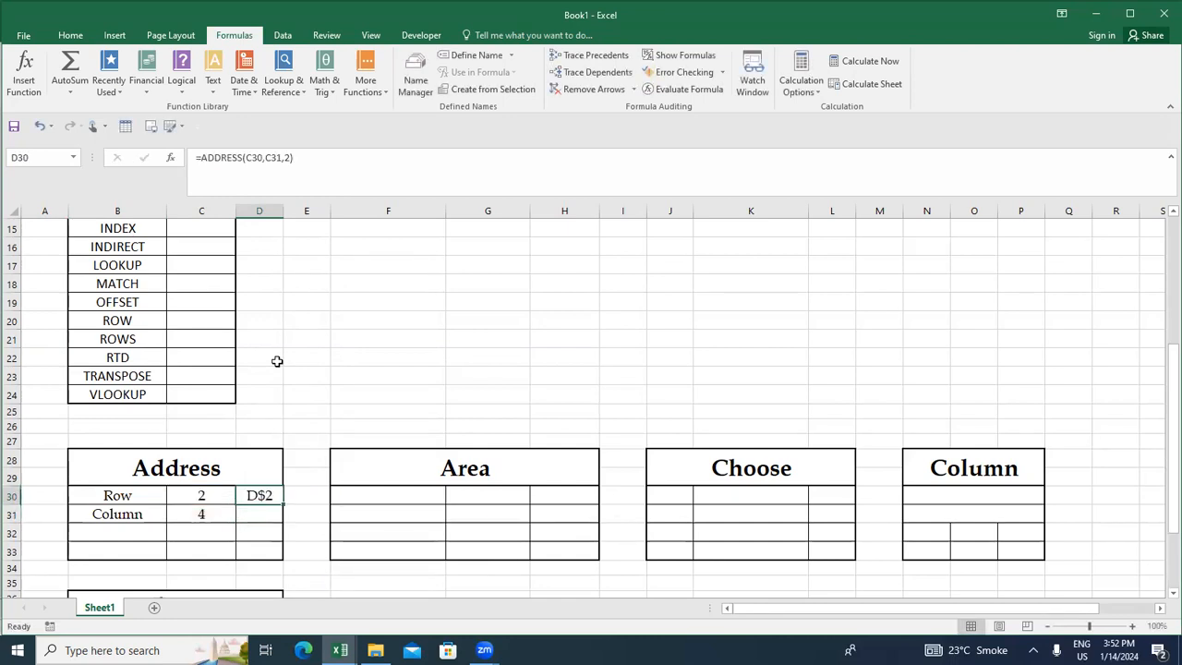
Step: Change the reference type of the ADDRESS formula in D30 to 3, relative row with absolute column
key("F2")
key("Left")
key("BackSpace")
type("3")
key("ctrl+Return")
Step: Change the reference type of the ADDRESS formula in D30 to 4, fully relative
key("F2")
key("BackSpace")
key("BackSpace")
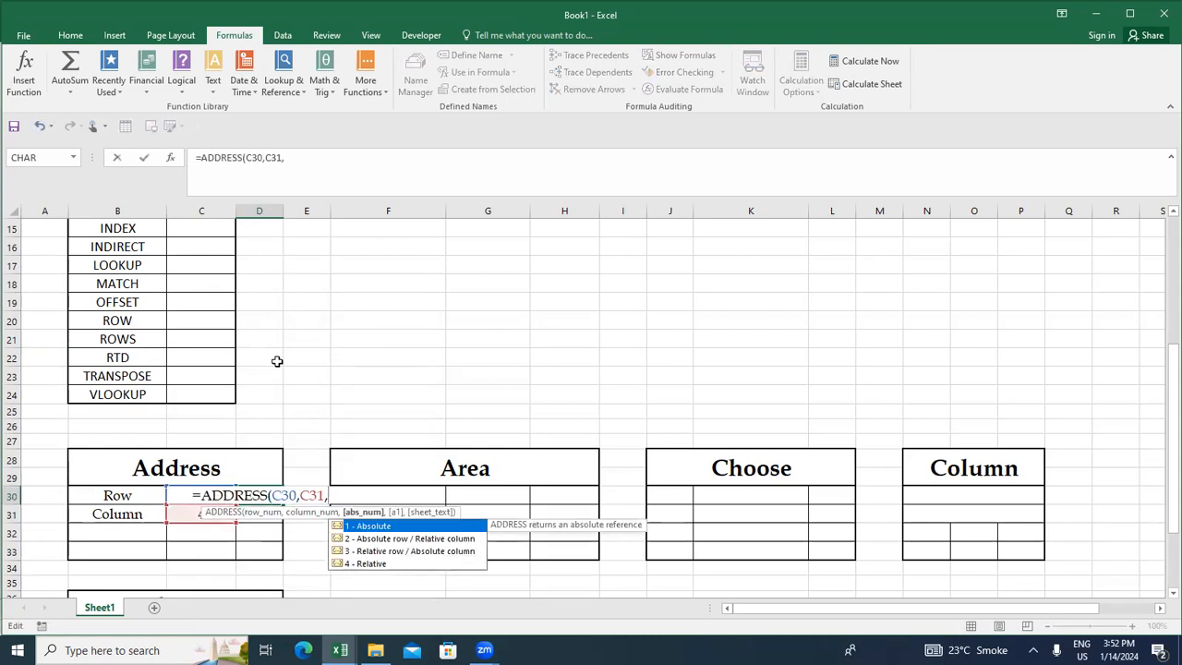
type("4")
key("ctrl+Return")
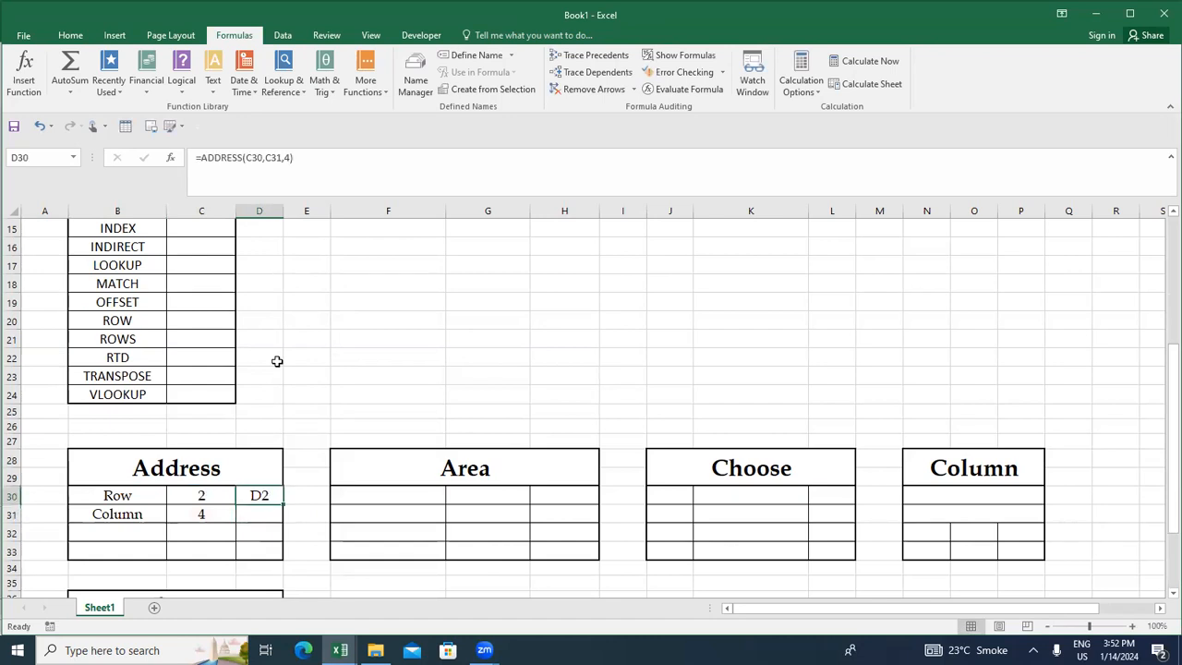
Step: Add the a1 argument to the ADDRESS formula in D30 with value 1 for A1 style, after comparing both styles
key("F2")
key("Left")
type(",")
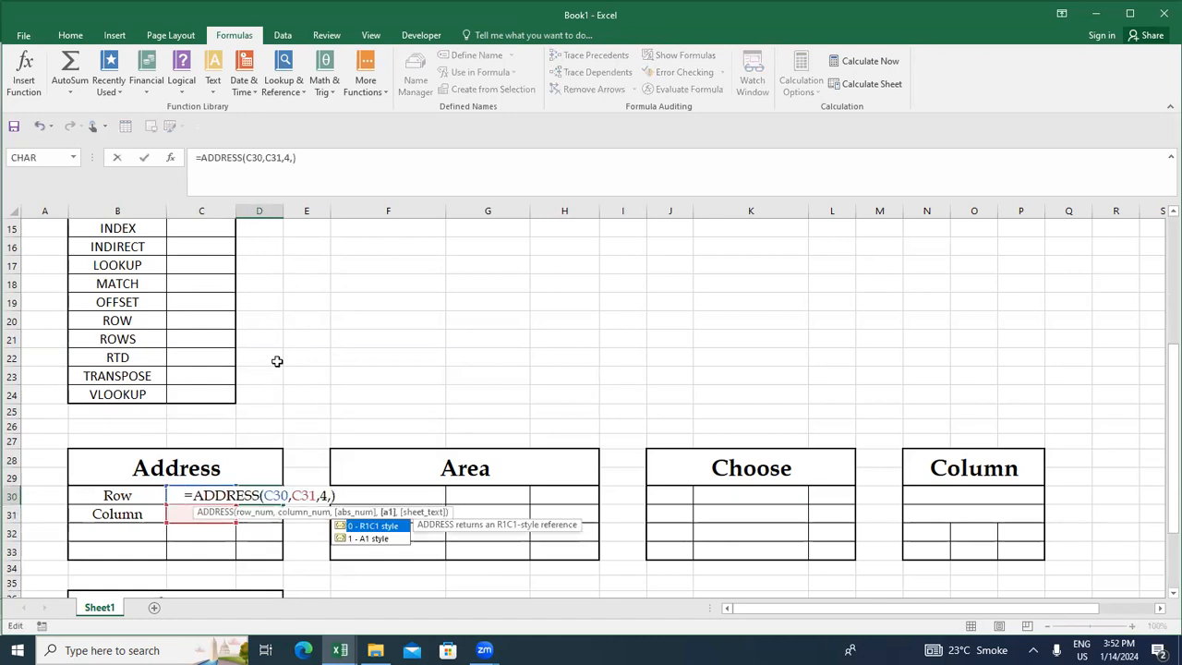
key("Down")
key("Up")
key("Down")
key("Up")
key("Down")
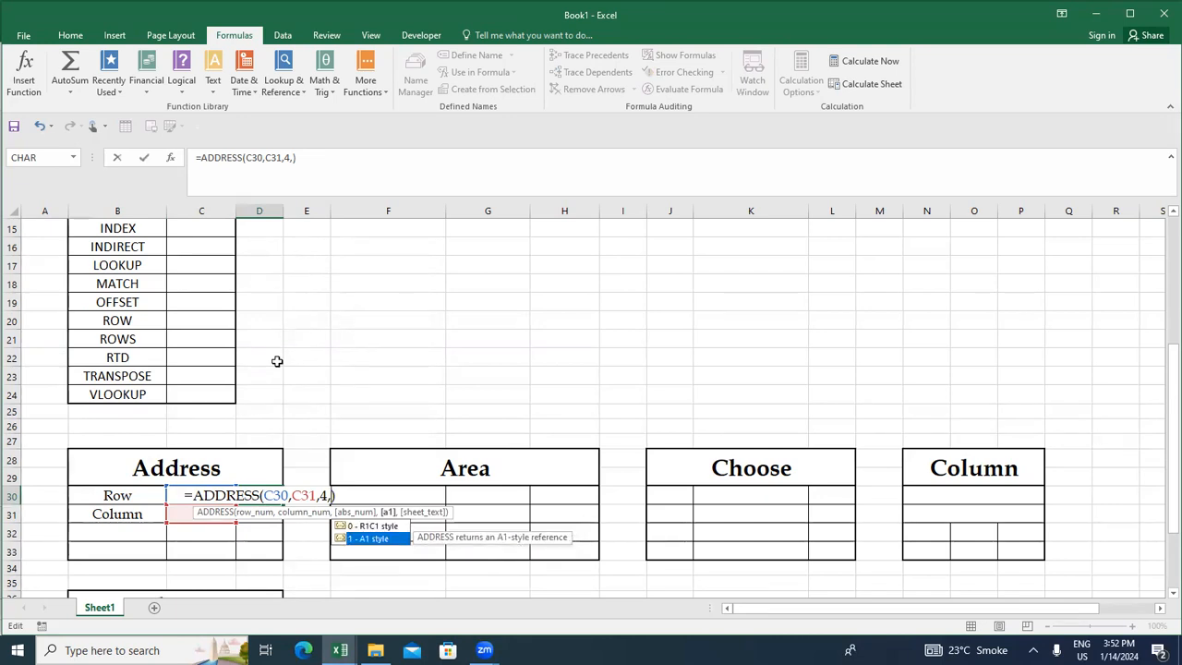
key("Up")
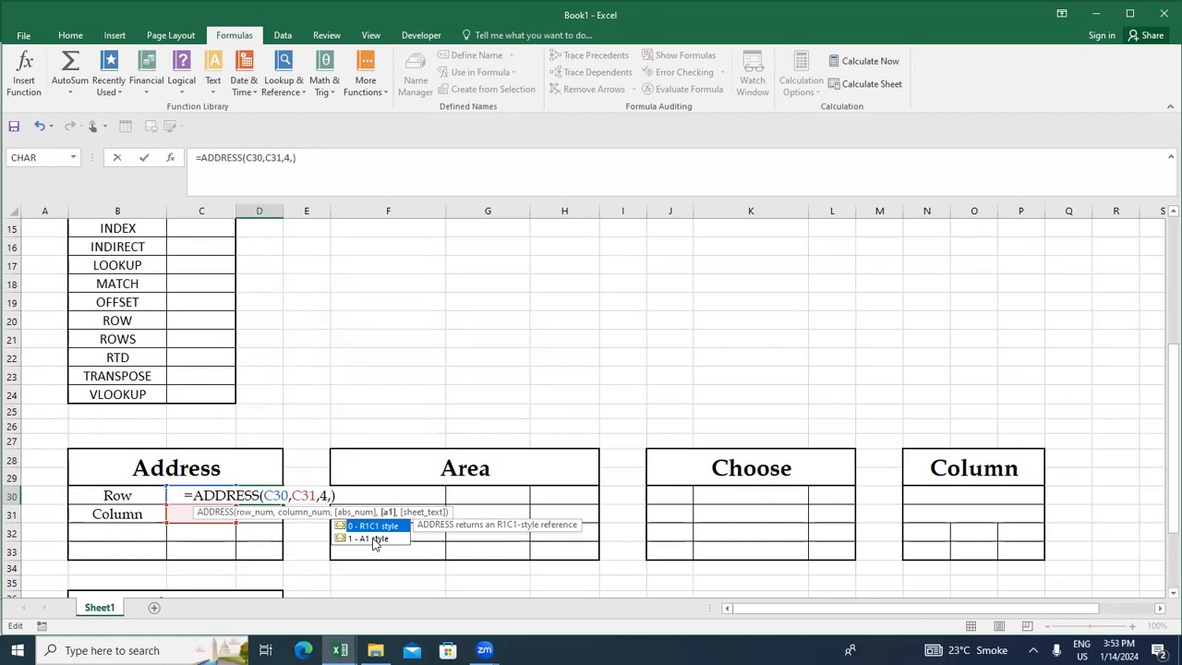
left_click(374, 538)
type("1")
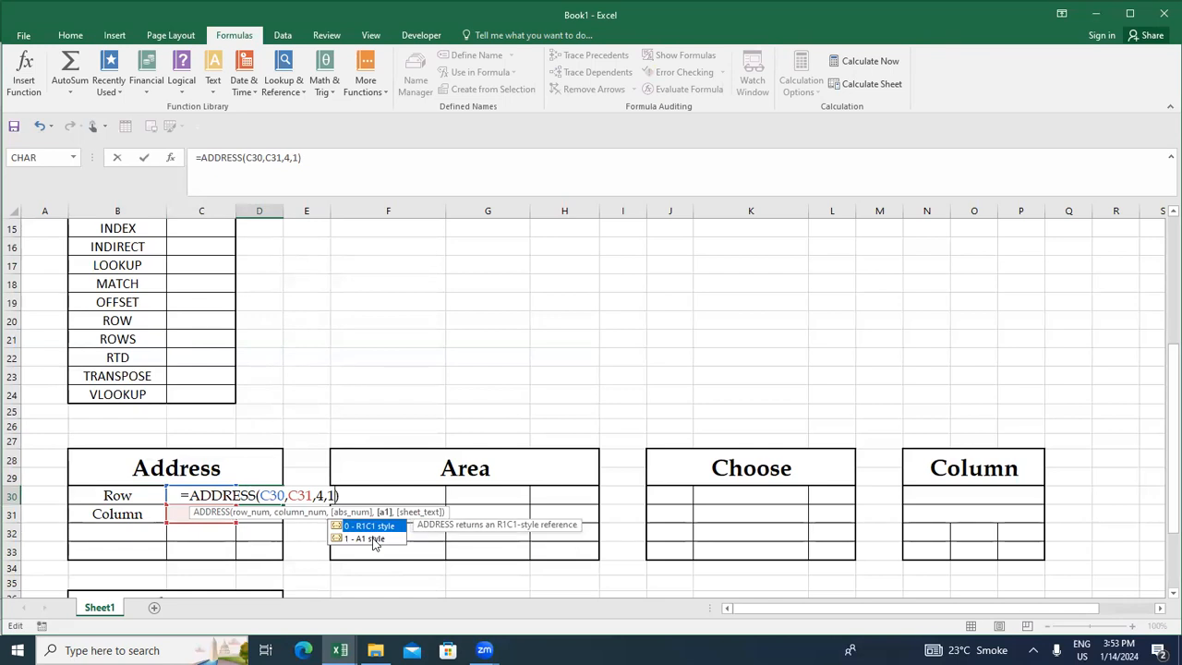
Step: Add "Sheet2" as the sheet text argument of the ADDRESS formula in D30 and apply the formula
type(",")
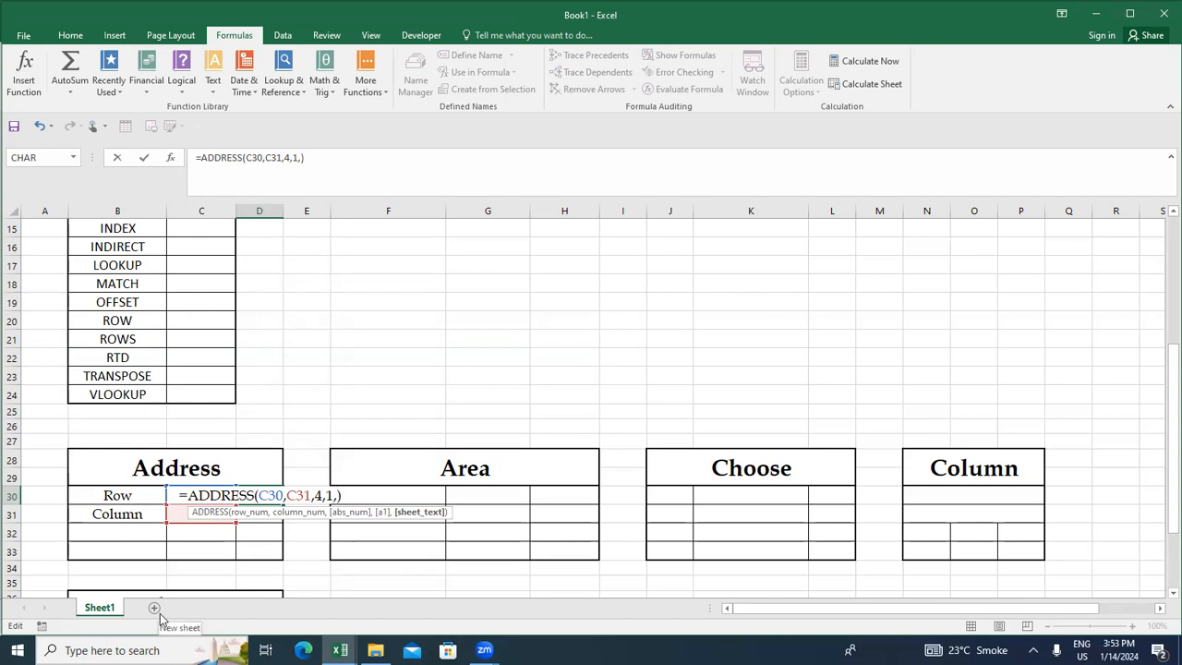
type("shee")
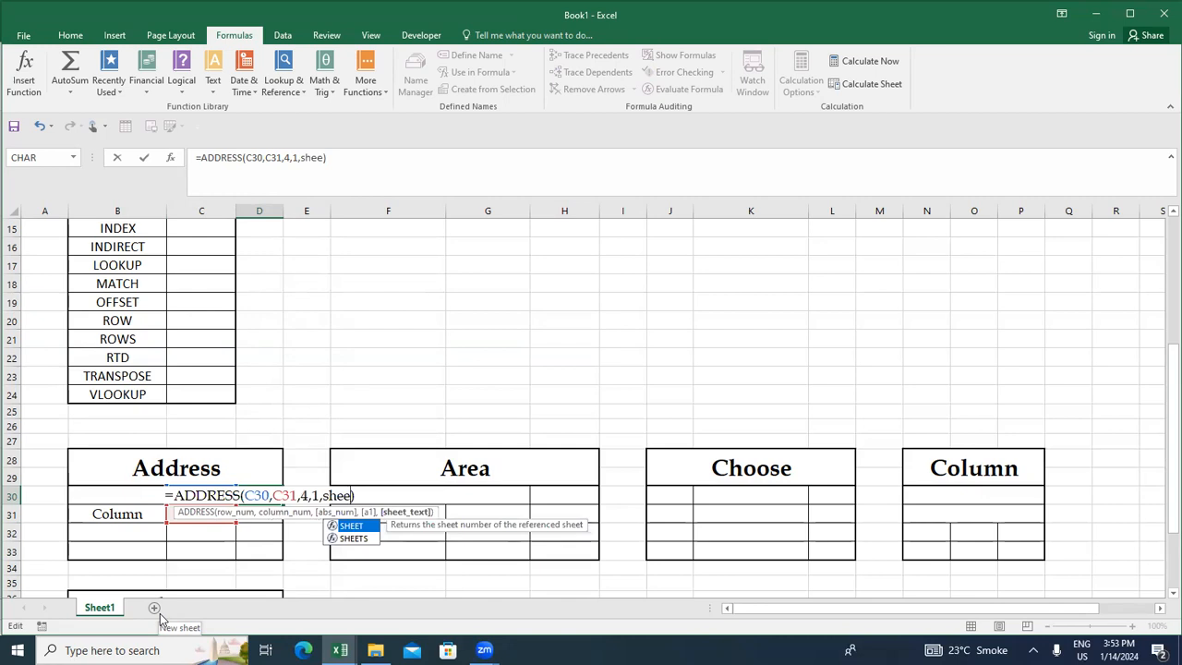
key("BackSpace")
key("BackSpace")
key("BackSpace")
key("BackSpace")
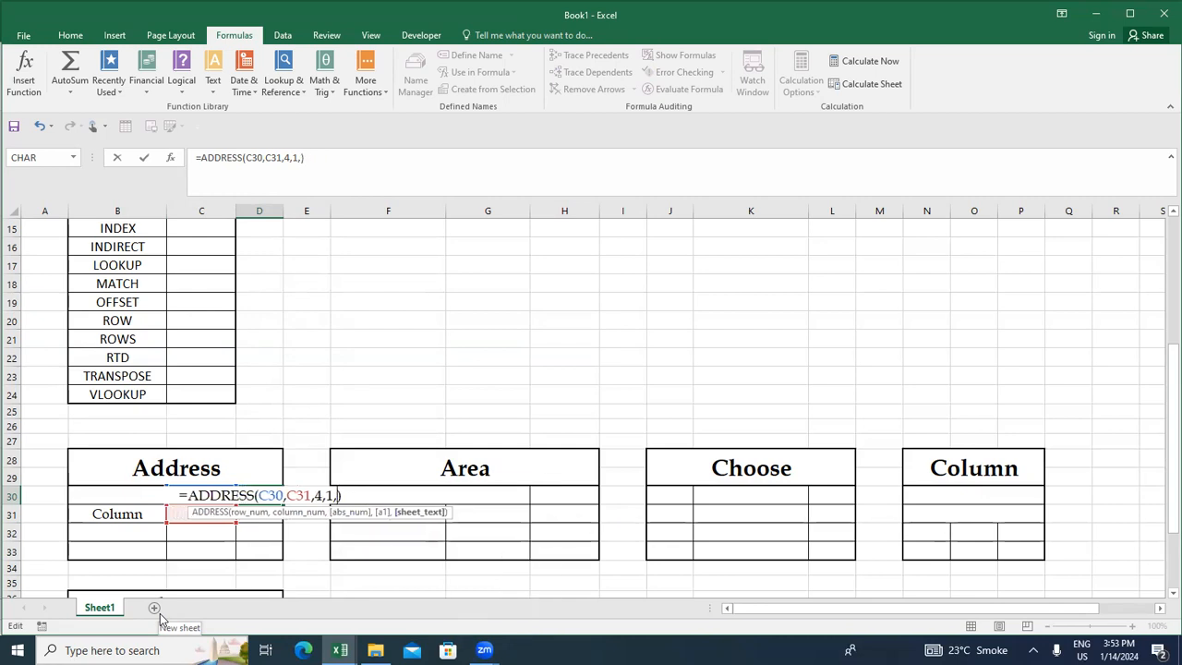
type("\"sh")
key("BackSpace")
key("BackSpace")
type("Sheet2\")")
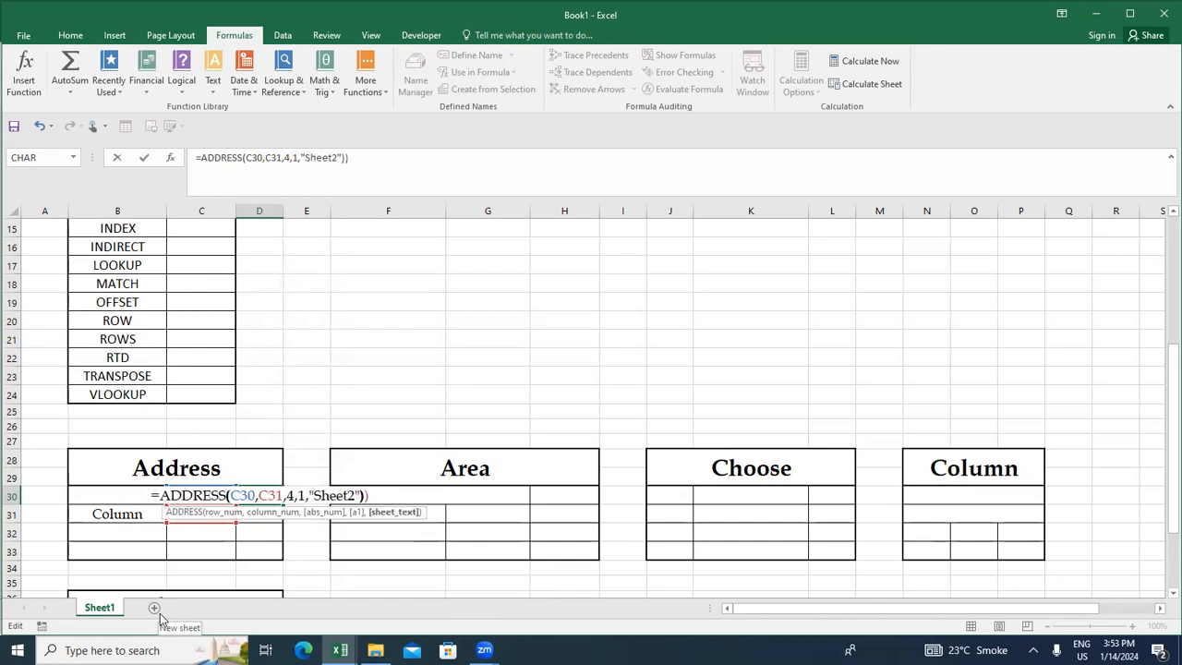
key("ctrl+Return")
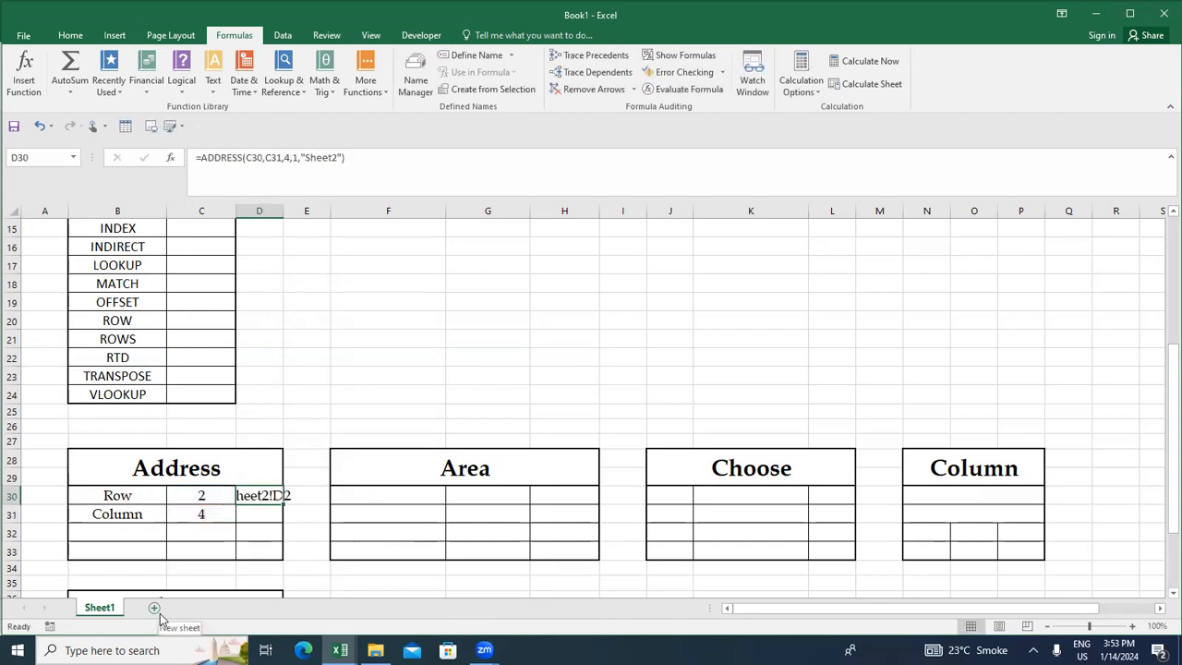
Step: AutoFit the width of column D to the address in D30
key("alt+h")
key("o")
key("i")
key("Down")
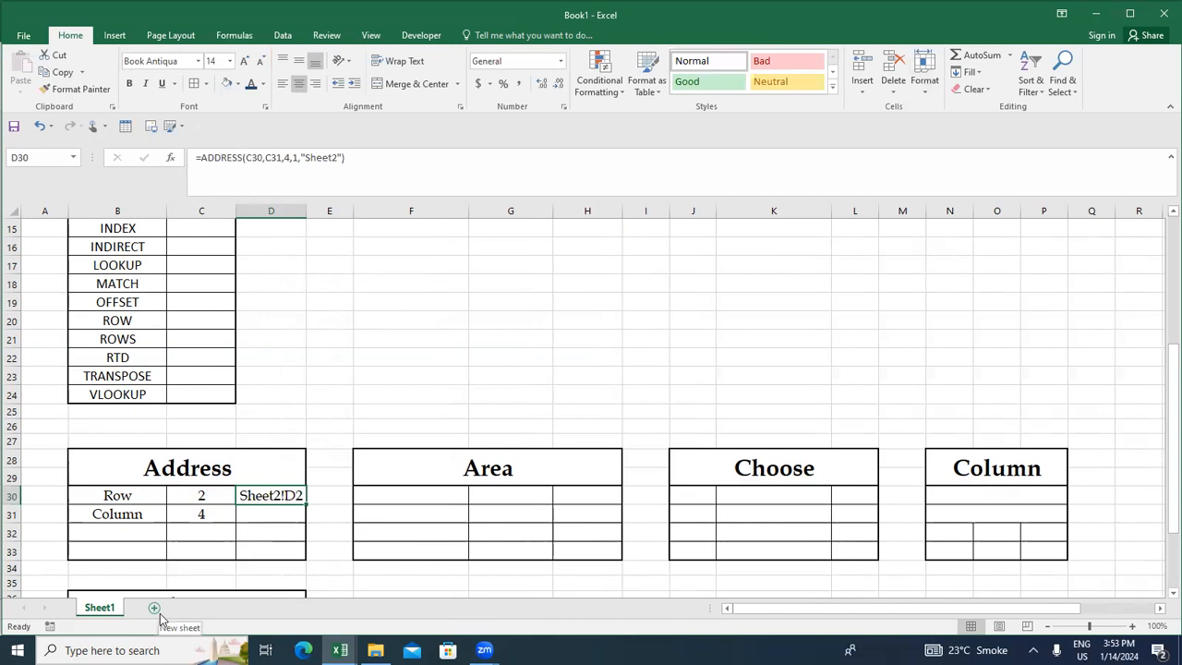
Step: Start an AREAS formula in cell F30 of the Area table
key("Right")
key("Right")
key("Right")
key("Left")
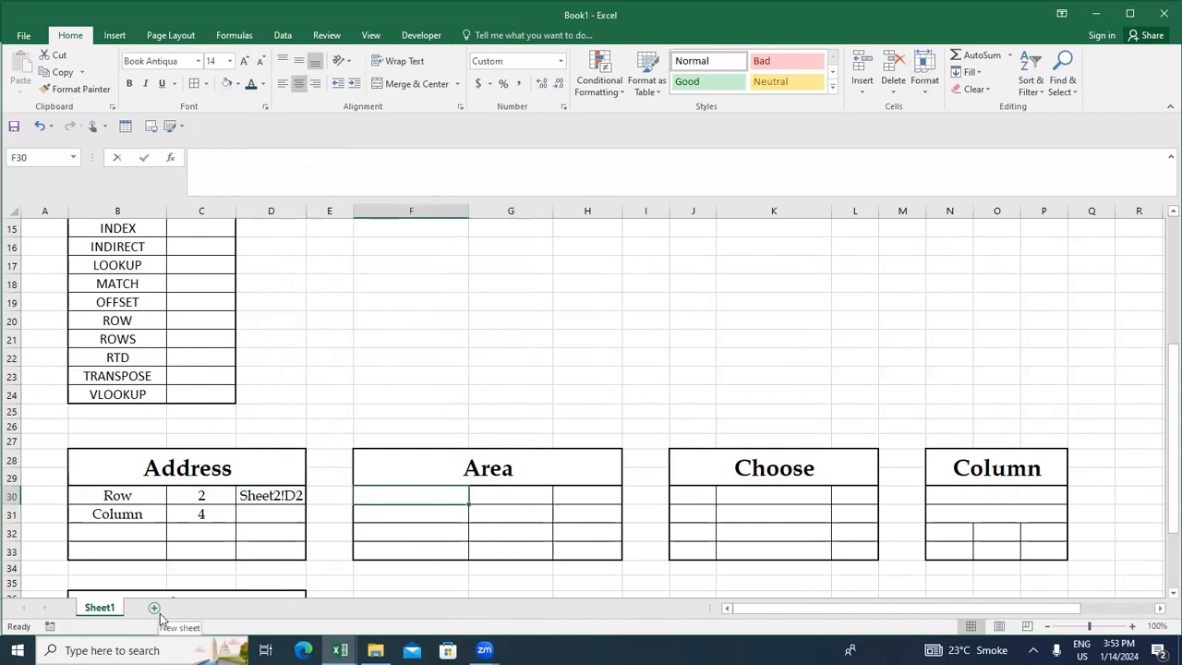
type("=")
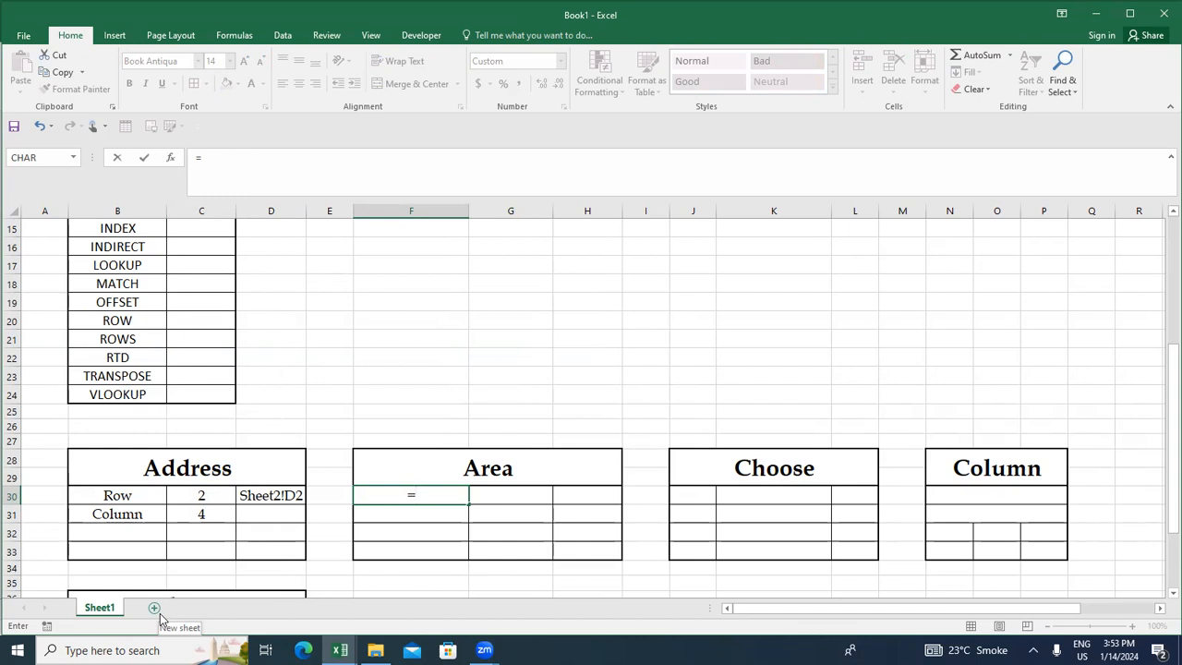
type("av")
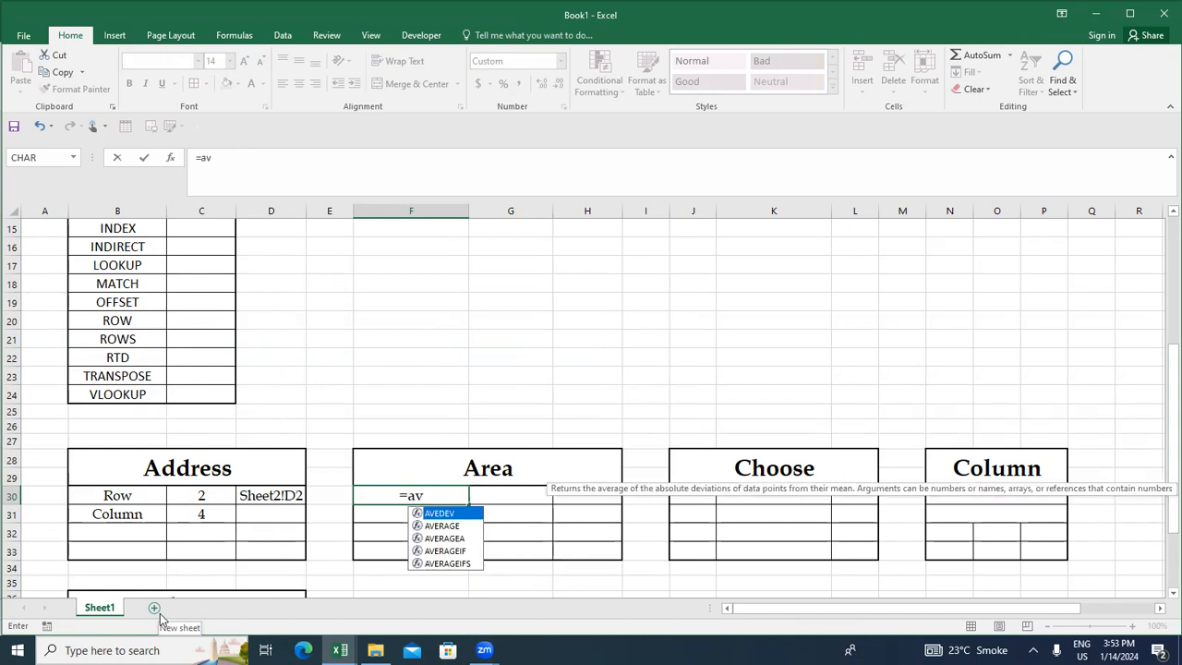
key("BackSpace")
type("re")
key("Tab")
key("Down")
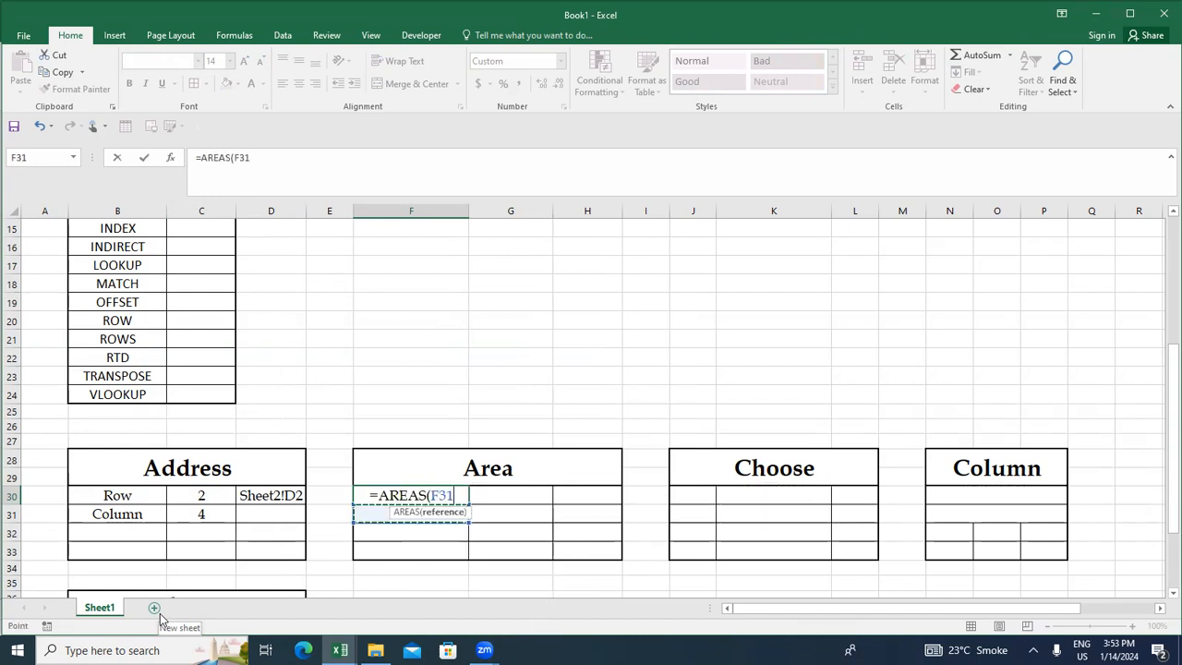
key("Right")
key("shift+Down")
key("shift+Down")
key("shift+Down")
key("BackSpace")
key("BackSpace")
key("BackSpace")
key("BackSpace")
key("BackSpace")
key("BackSpace")
key("BackSpace")
Step: Open a grouped reference in the AREAS formula in F30 and add G30:G33 as its first area
type("(")
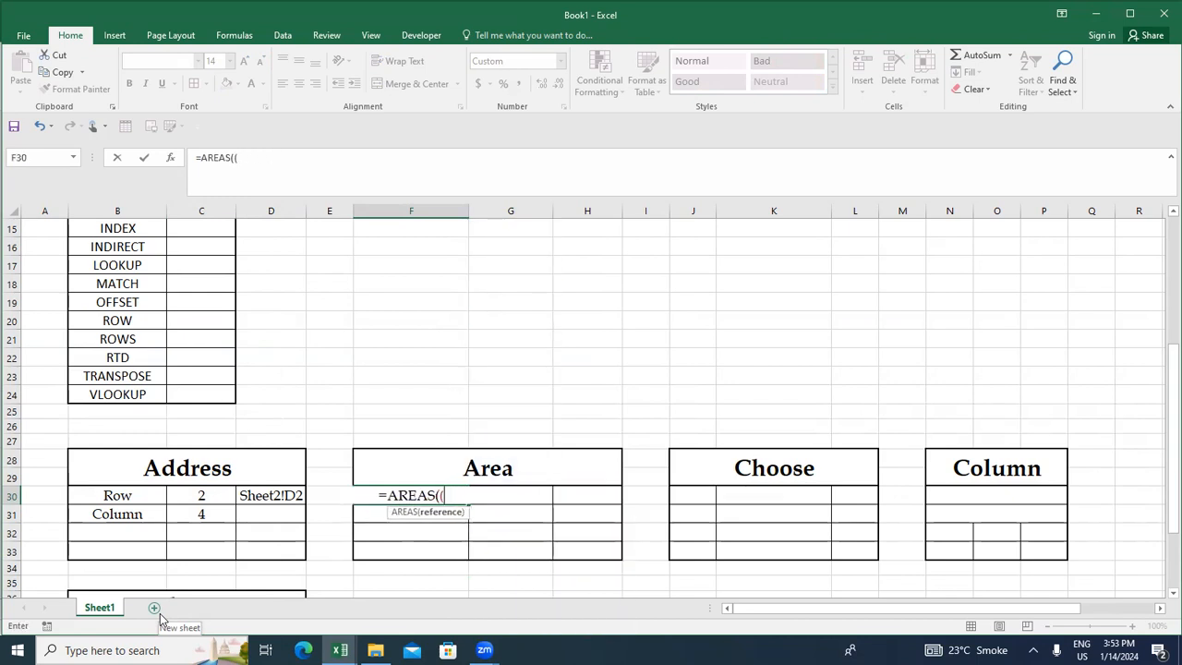
key("Right")
key("shift+Down")
key("shift+Down")
key("shift+Down")
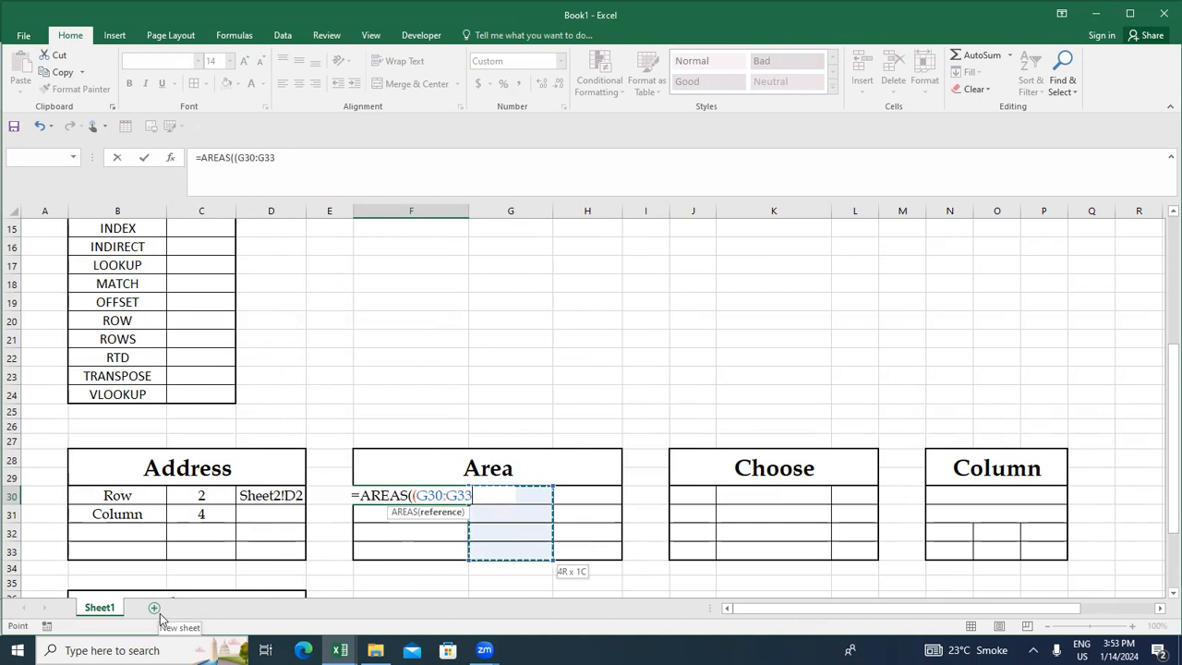
Step: Add H30:H33 as the second area of the AREAS formula in F30 and apply the formula with its closing parentheses corrected
type(",")
key("Right")
key("Right")
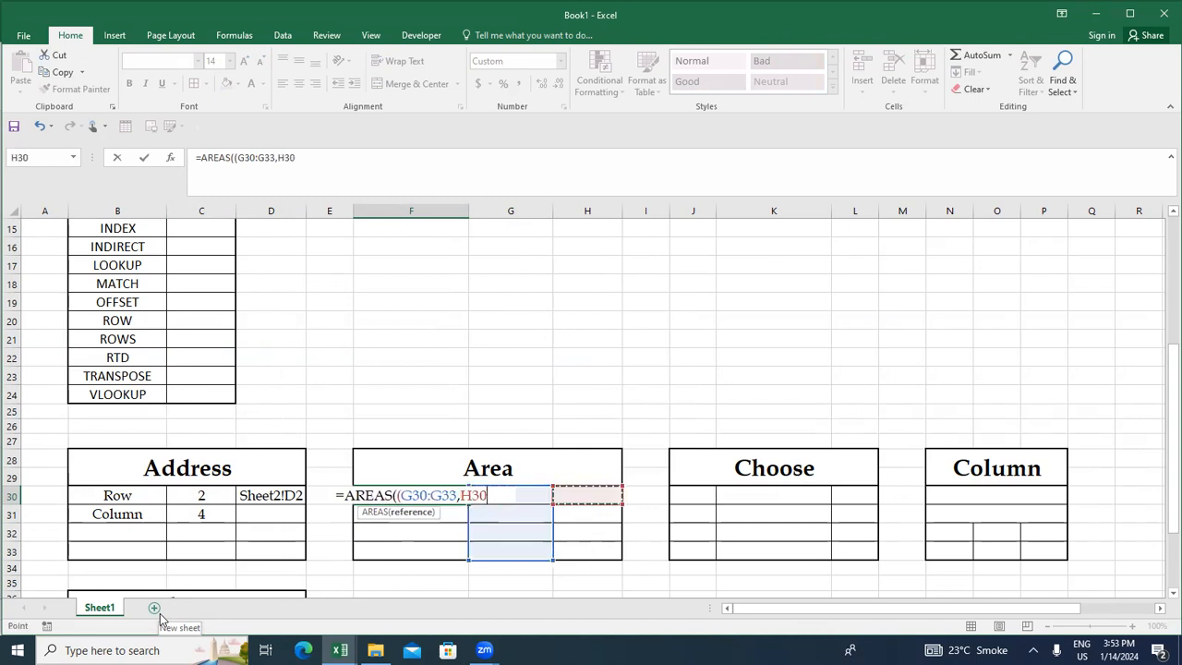
key("shift+Down")
key("shift+Down")
key("shift+Down")
type(")")
key("Return")
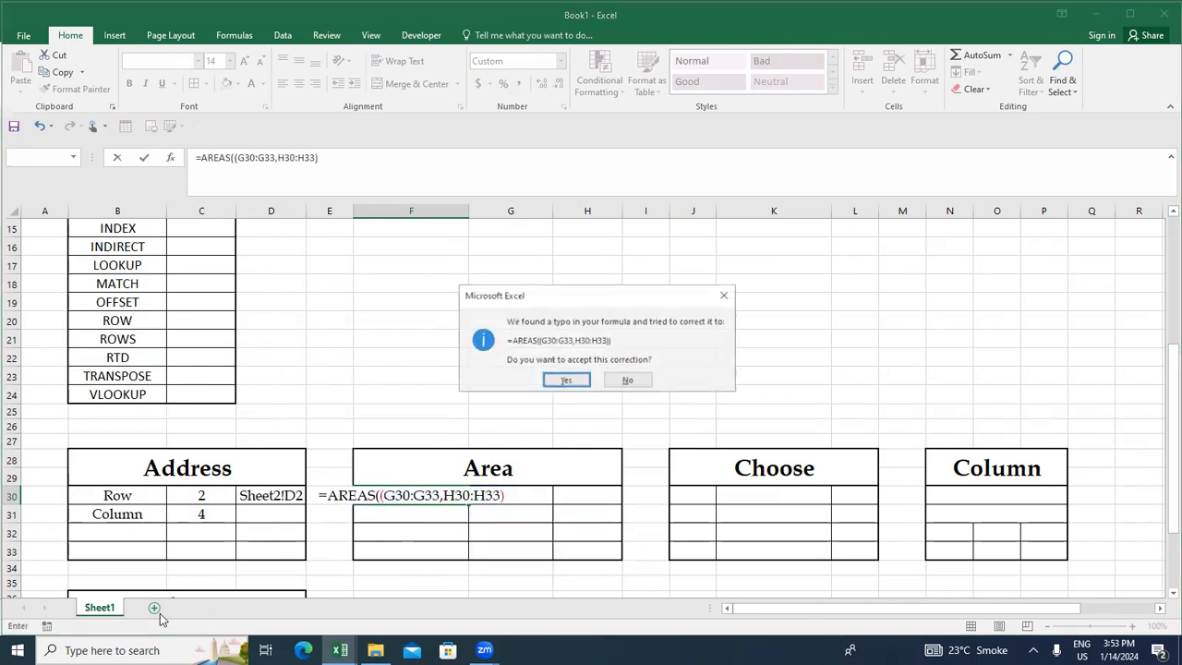
key("Return")
Step: Set the number format of the AREAS result in F30 to General
key("Up")
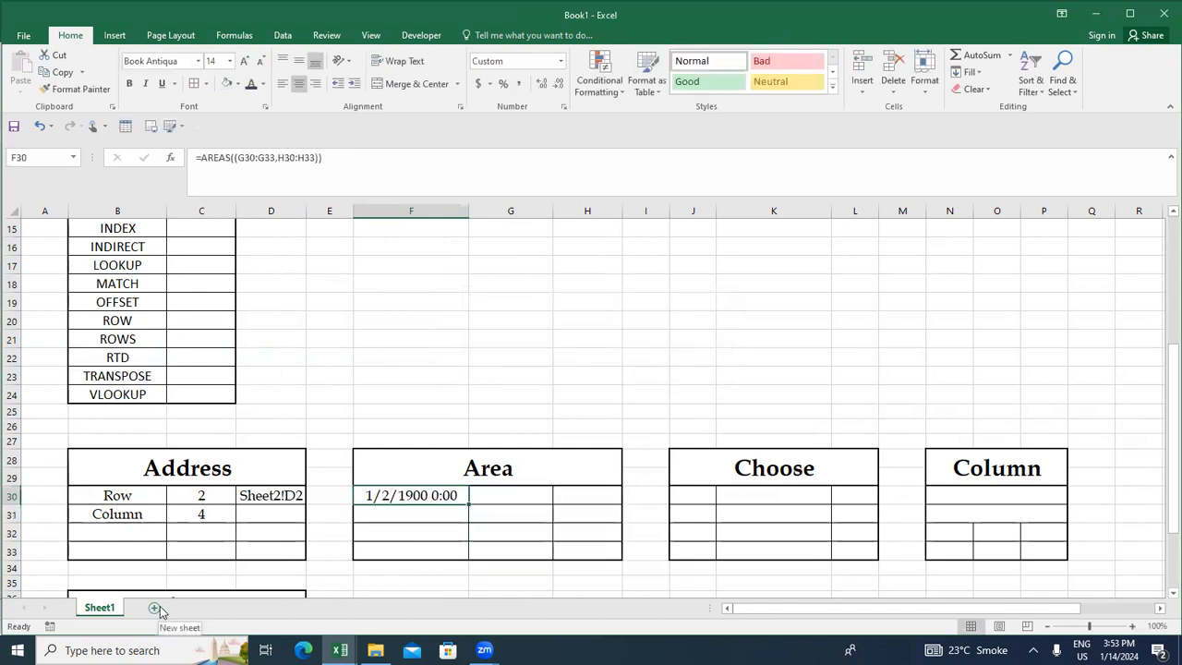
left_click(508, 63)
key("Return")
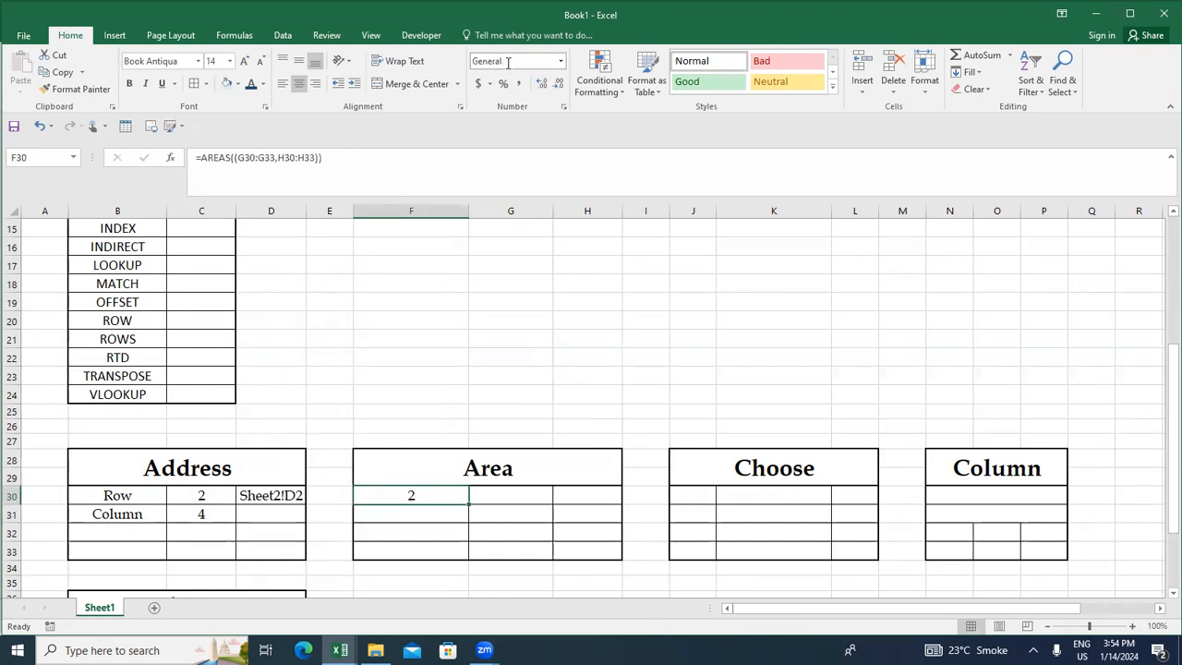
Step: Enter 500 in K30 and 400 in K31 of the Choose table
key("Right")
key("Right")
key("Right")
key("Right")
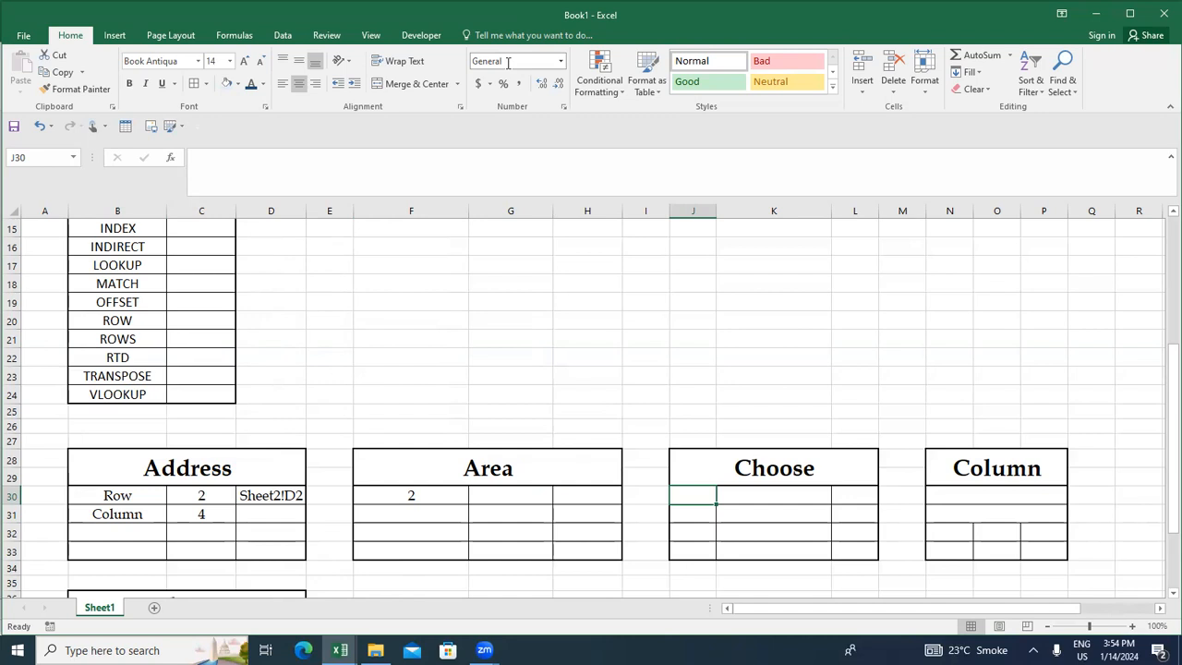
key("Right")
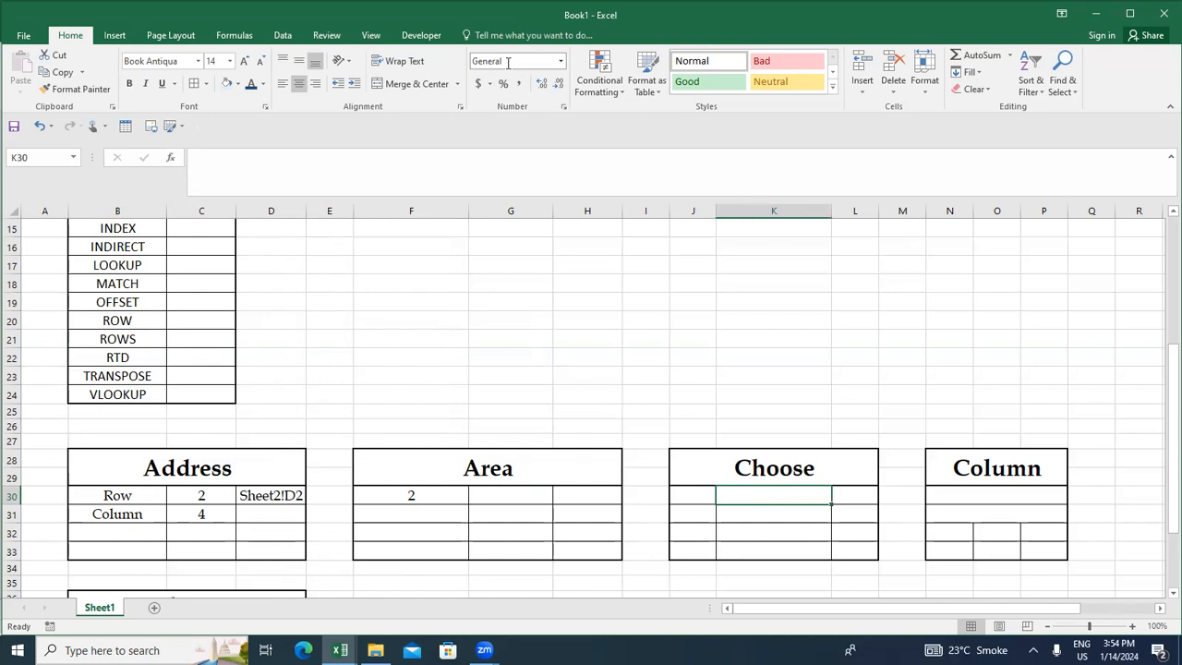
type("500")
key("Return")
type("400")
key("Return")
Step: Copy K30 and paste only its formatting over K30:K33 in the Choose table
key("Up")
key("Up")
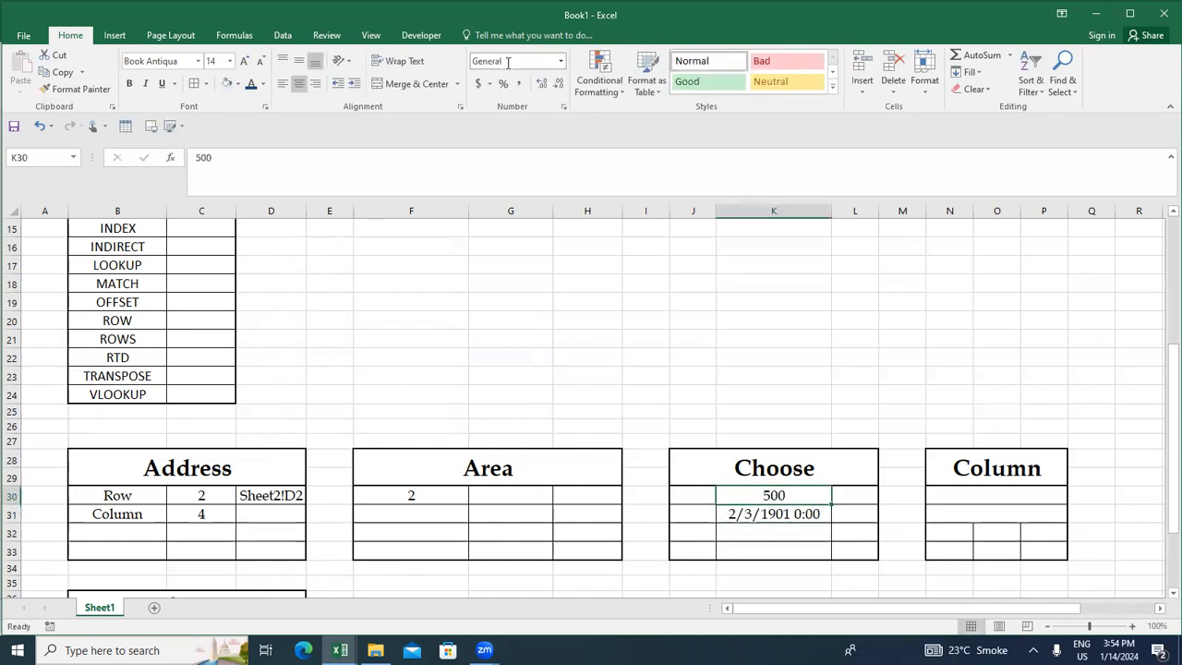
key("shift+Down")
key("shift+Down")
key("shift+Up")
key("shift+Up")
key("ctrl+c")
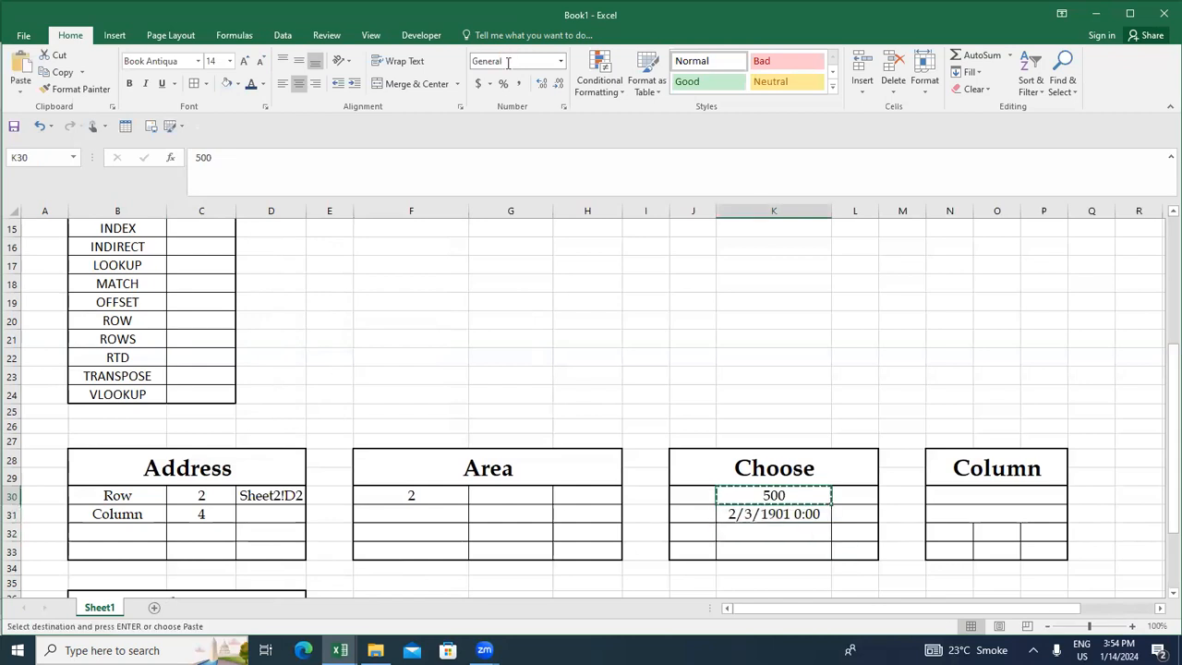
key("shift+Down")
key("shift+Down")
key("shift+Down")
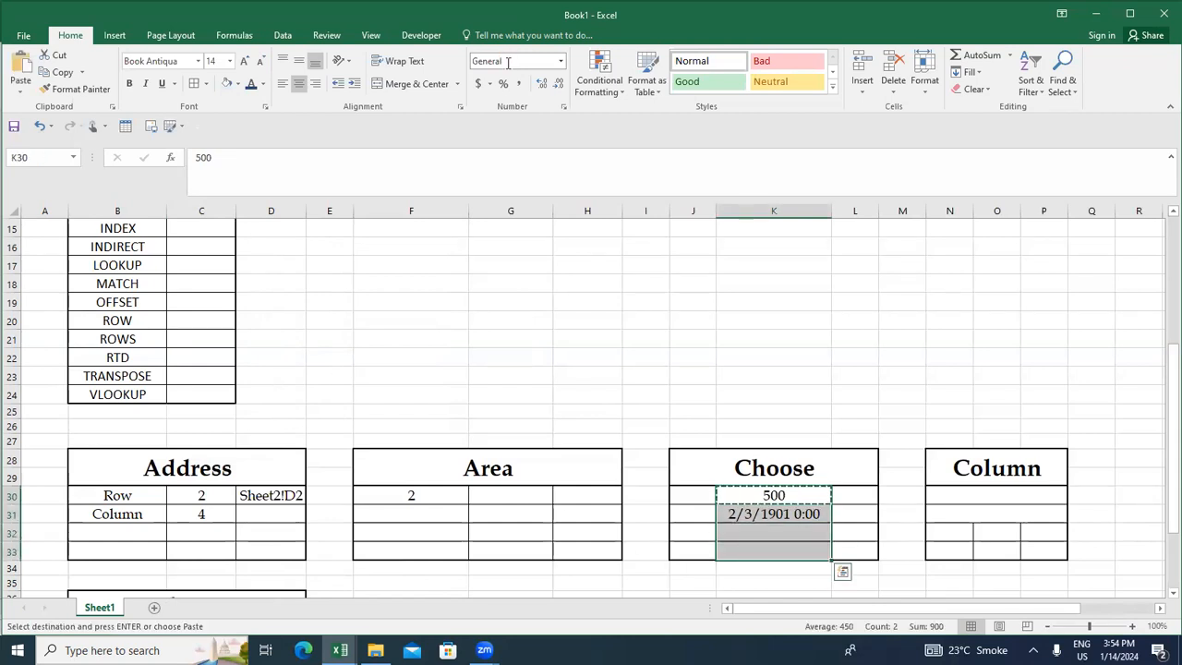
key("ctrl+alt+v")
key("t")
key("Return")
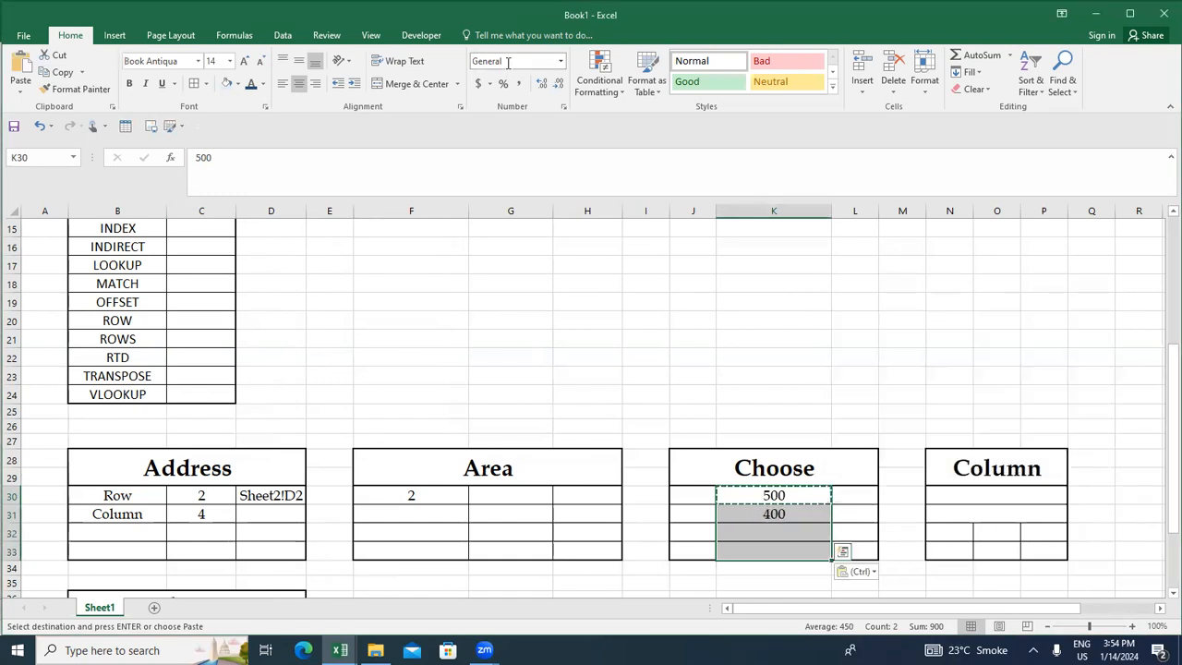
Step: Enter 300 in K32 and 200 in K33 of the Choose table
key("Down")
key("Down")
type("300")
key("Return")
type("200")
key("Return")
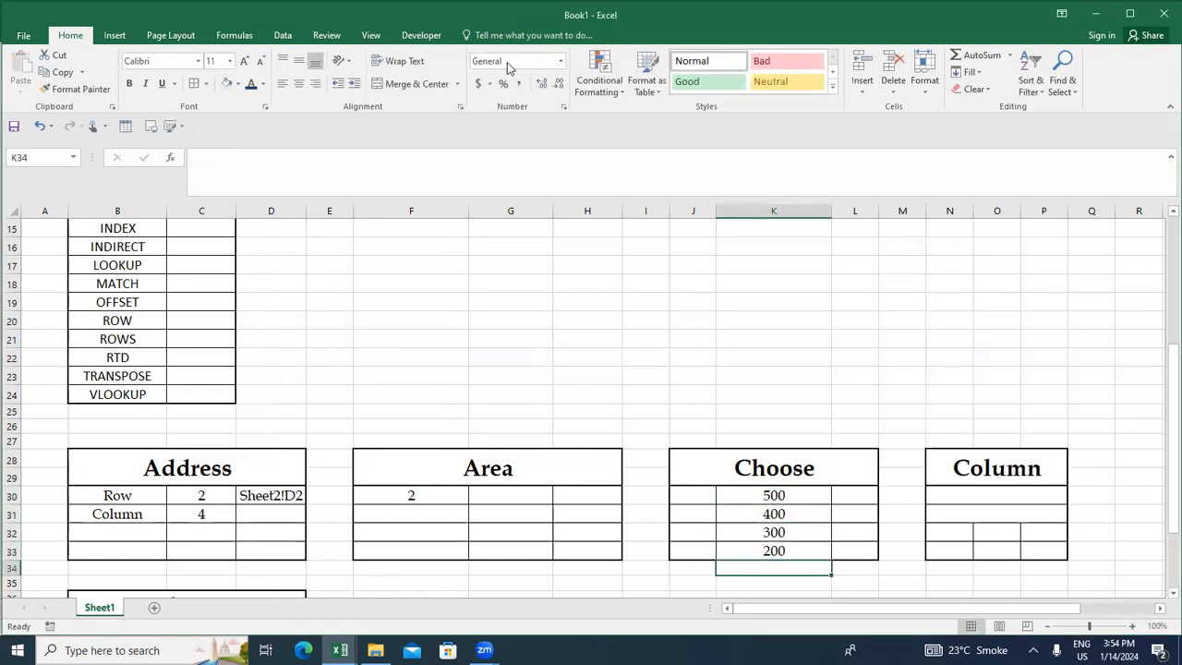
Step: Extend the Choose table by one row by filling J33:L33 down into row 34
key("Up")
key("shift+Down")
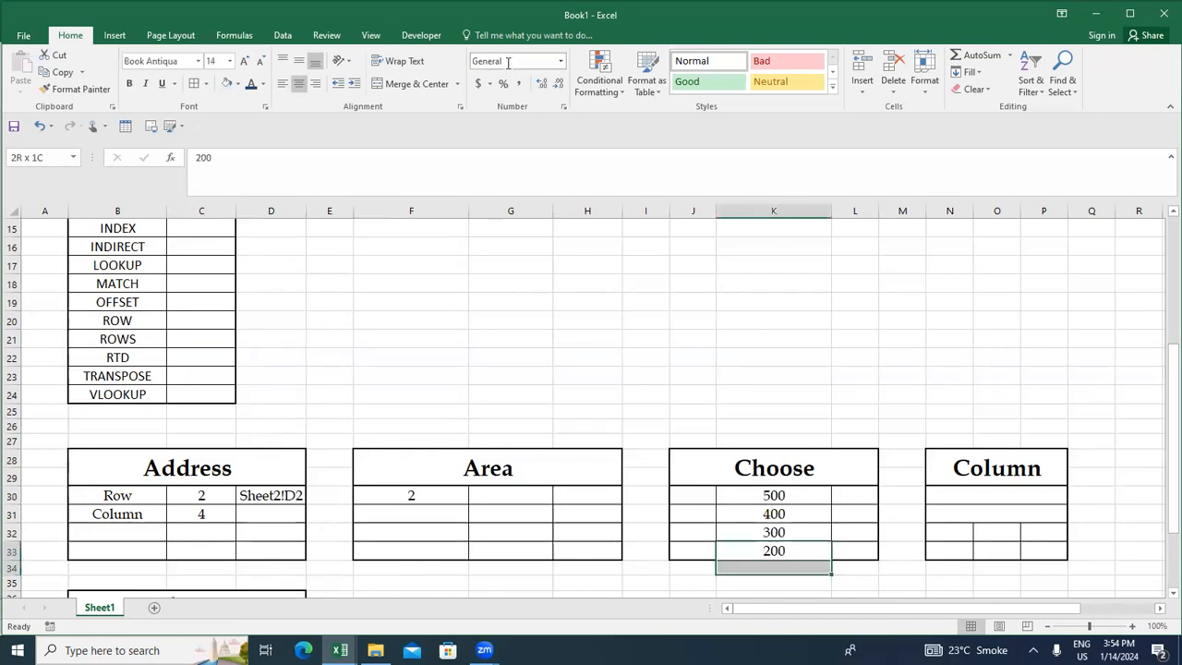
key("Left")
key("shift+Down")
key("shift+Right")
key("shift+Right")
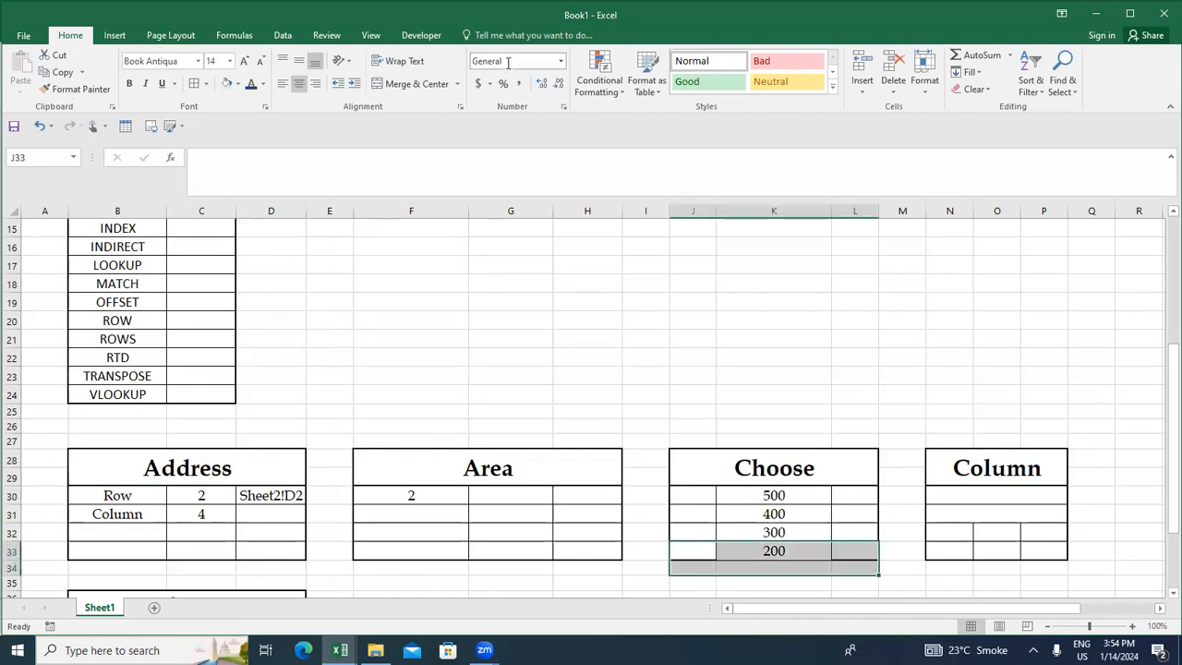
key("ctrl+d")
Step: Replace the value in K34 of the Choose table with 100
key("Down")
key("Right")
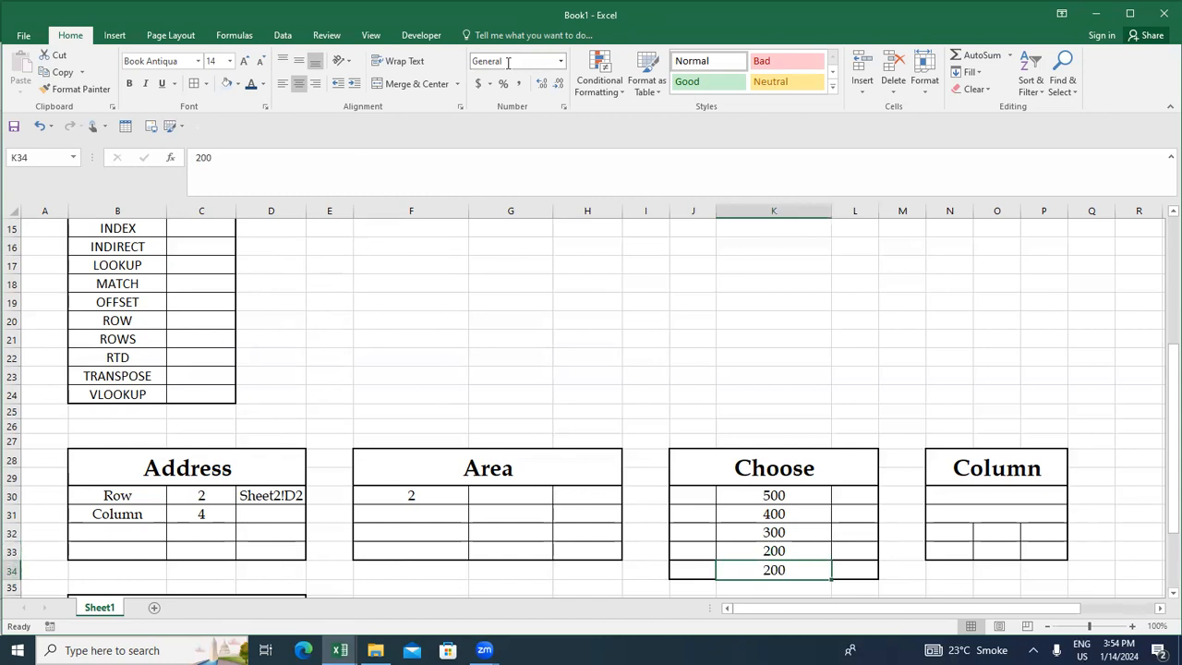
type("100")
key("Left")
key("Left")
key("Up")
key("Up")
key("Up")
key("Up")
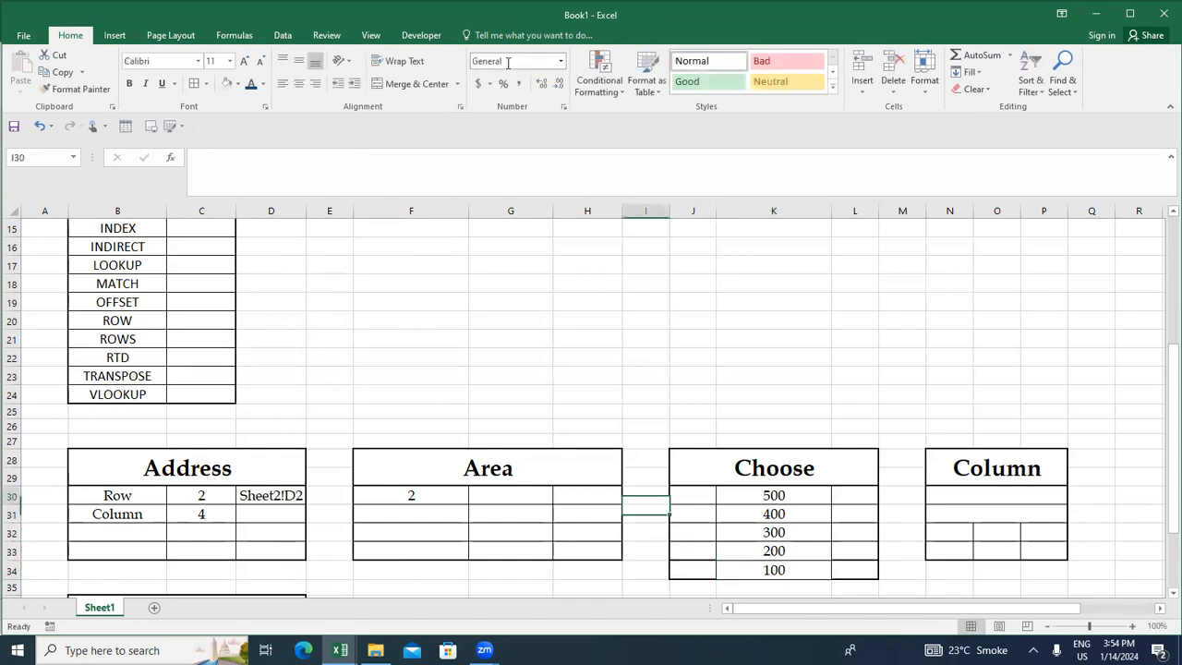
Step: Examine the list of values in K30:K34 of the Choose table
key("Right")
key("Right")
key("Down")
key("Down")
key("Down")
key("Down")
key("Up")
key("Up")
key("Up")
key("Up")
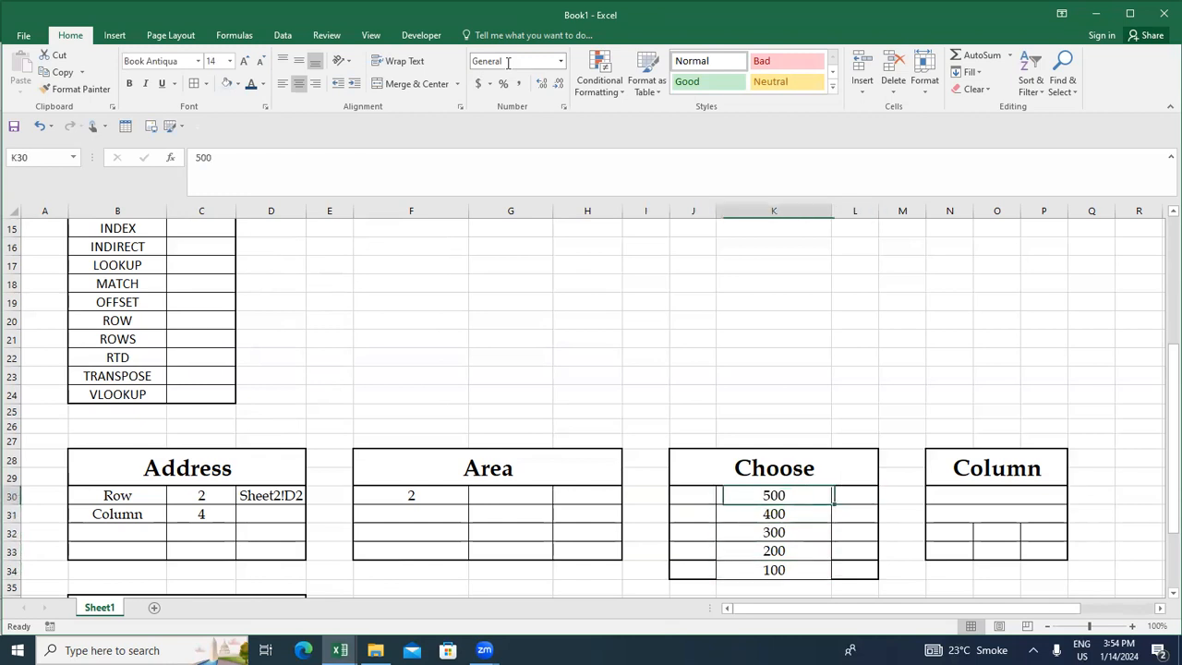
Step: Enter 1 as the index number in J30 of the Choose table
key("Left")
type("1")
key("Right")
key("Right")
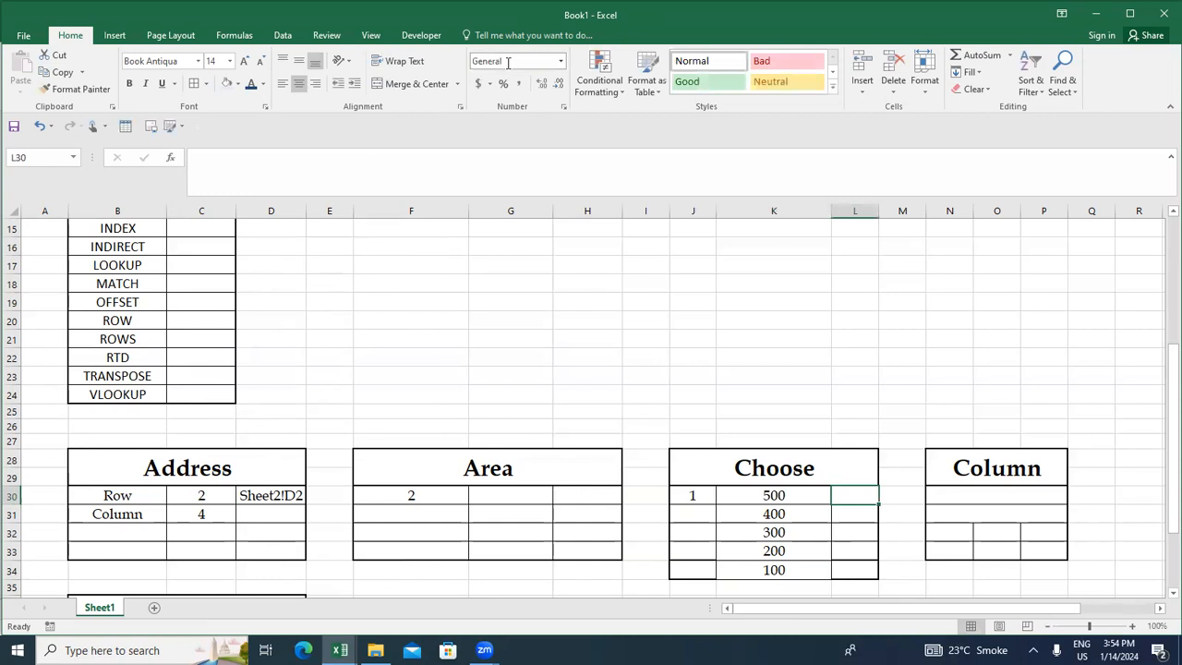
type("=cho")
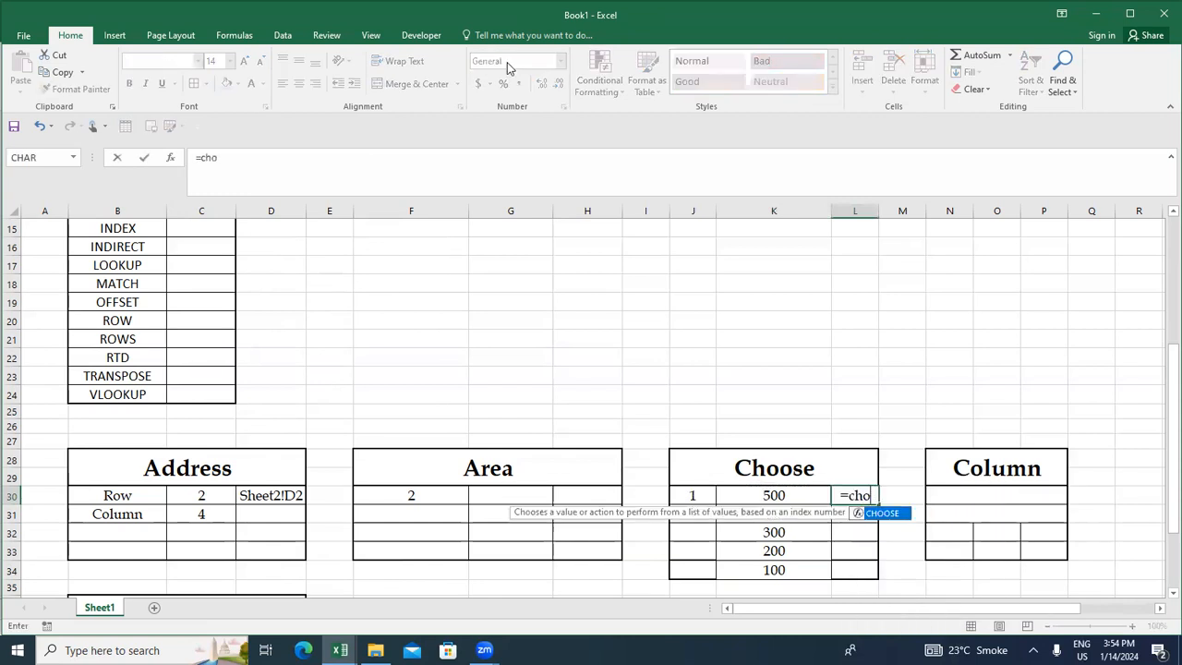
key("Return")
key("Left")
key("Up")
key("Up")
key("Down")
key("Right")
Step: Start a CHOOSE formula in L30 with J30 as the index number argument
type("=co")
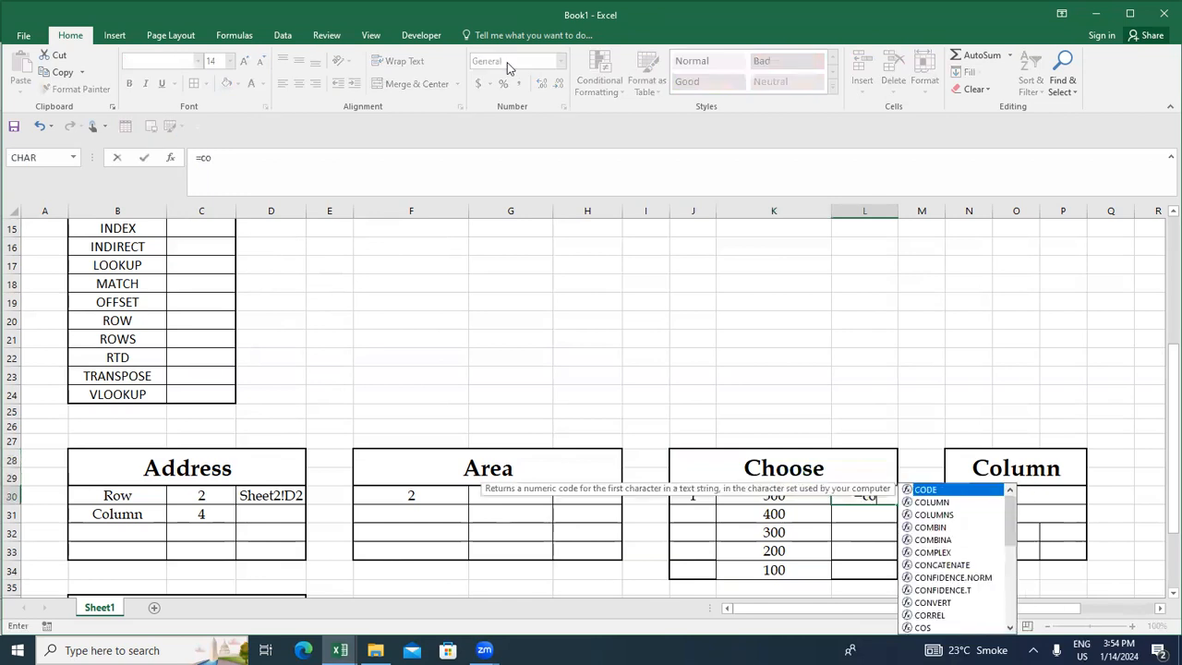
key("BackSpace")
type("ho")
key("Tab")
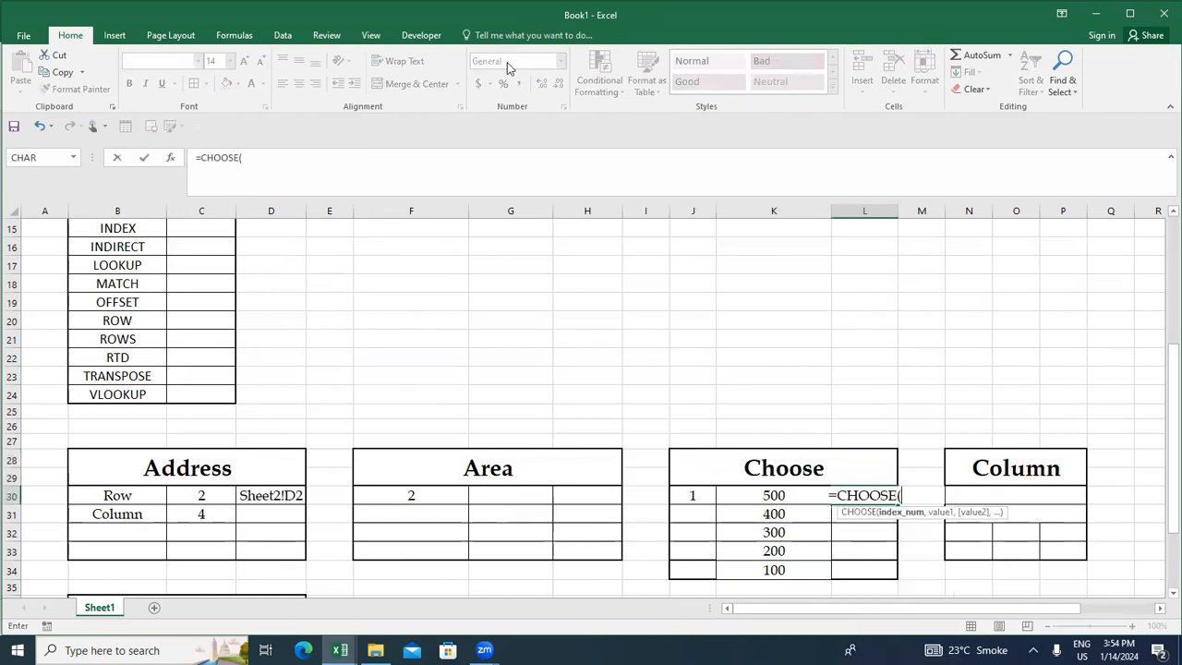
key("Left")
key("Left")
type(",")
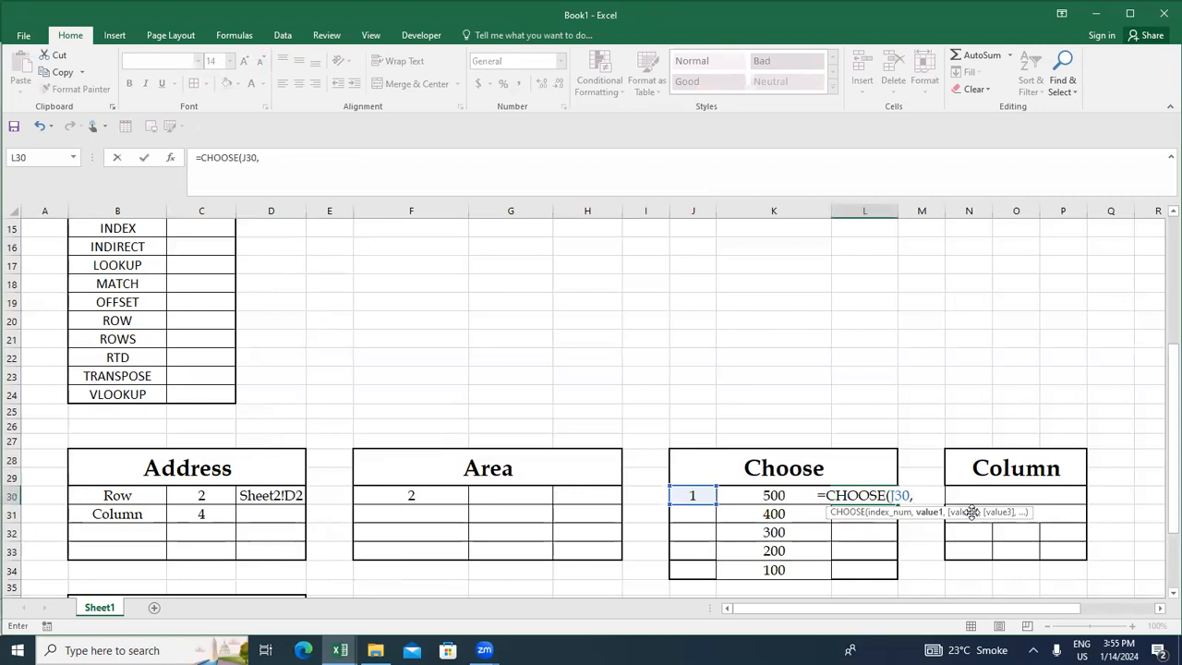
Step: Add 500, 400, 300, 300 and 100 as the value arguments of the CHOOSE formula in L30 and apply it
type("500,")
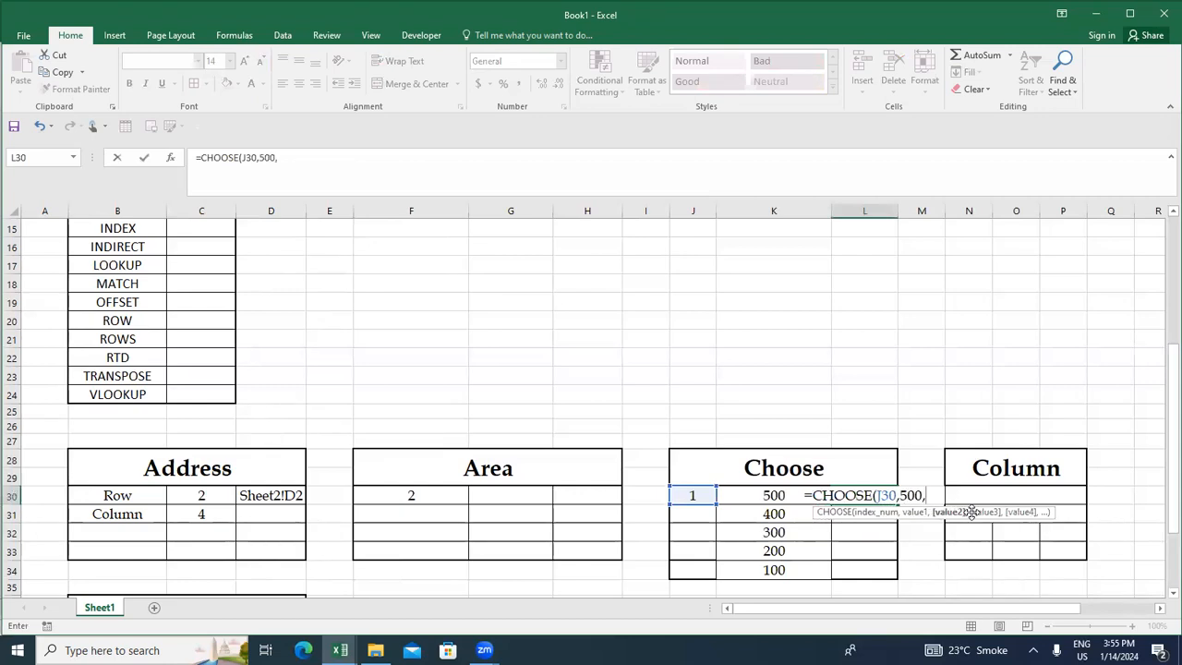
type("400,300,")
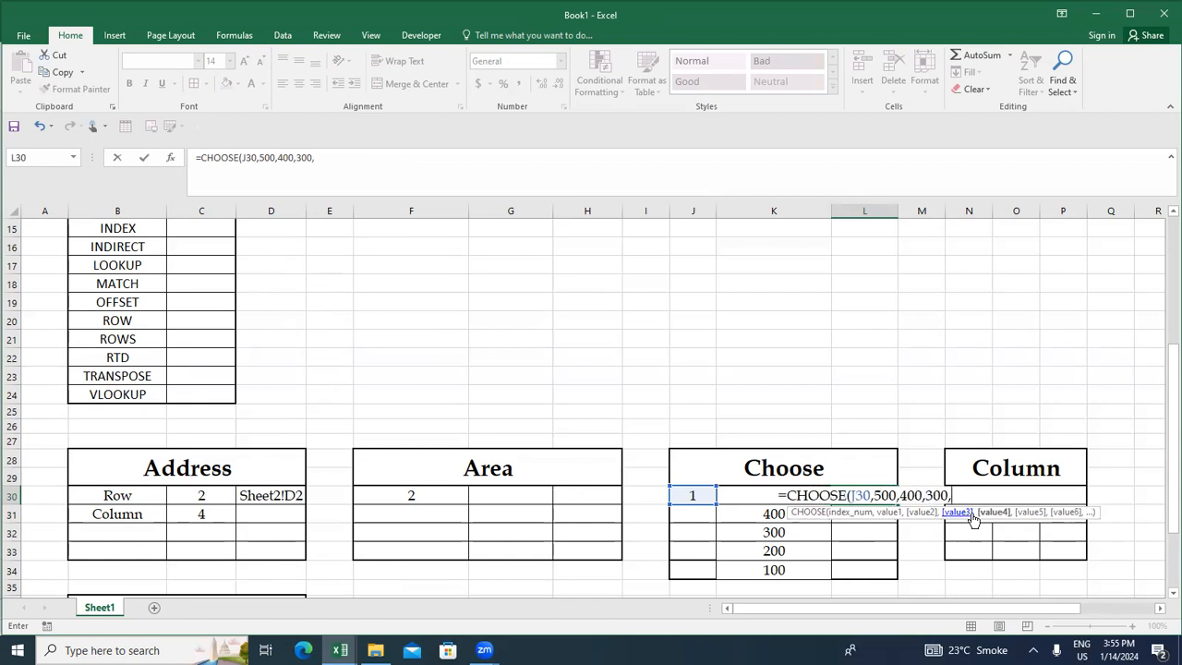
type("300,")
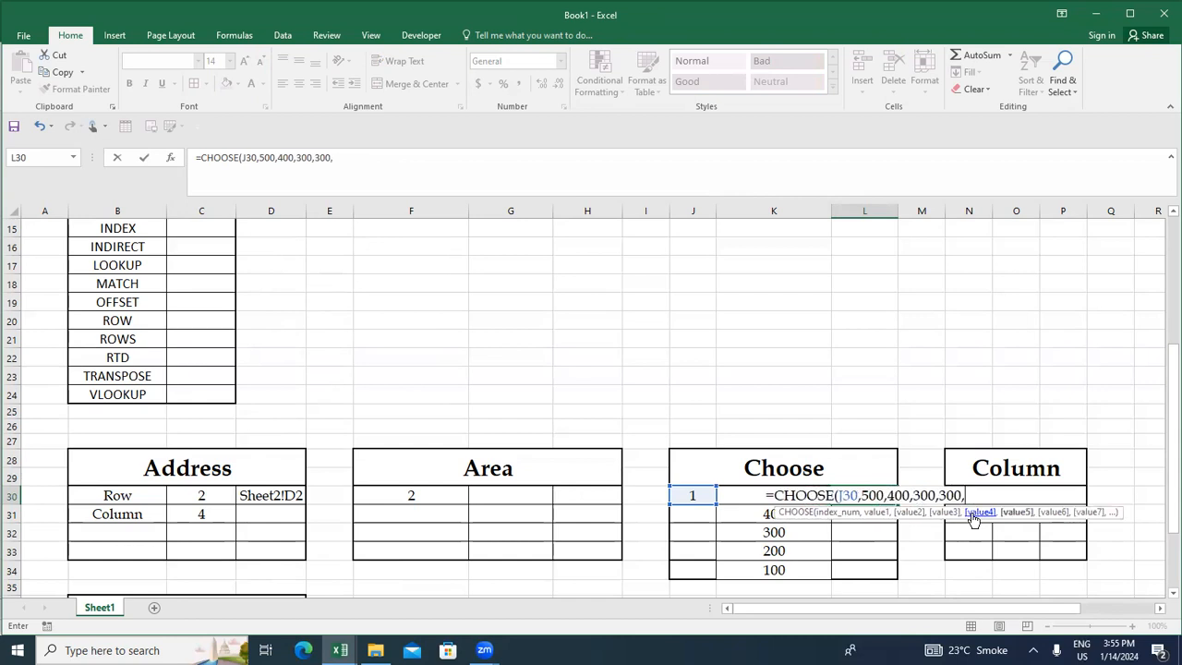
type("100)")
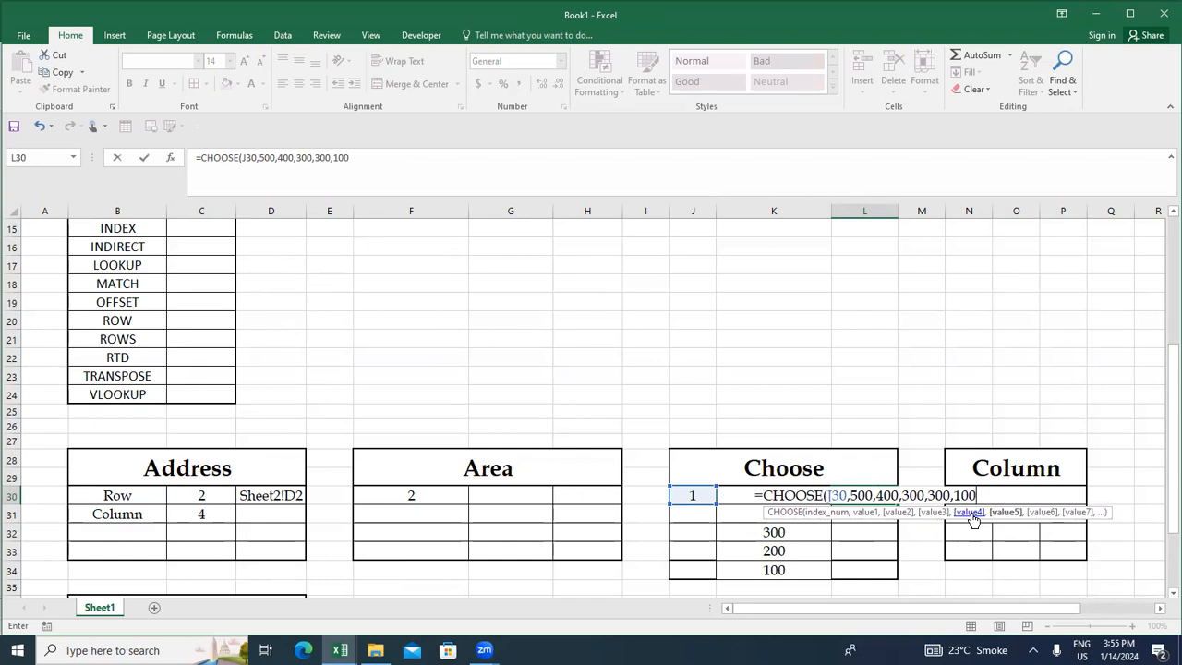
key("Return")
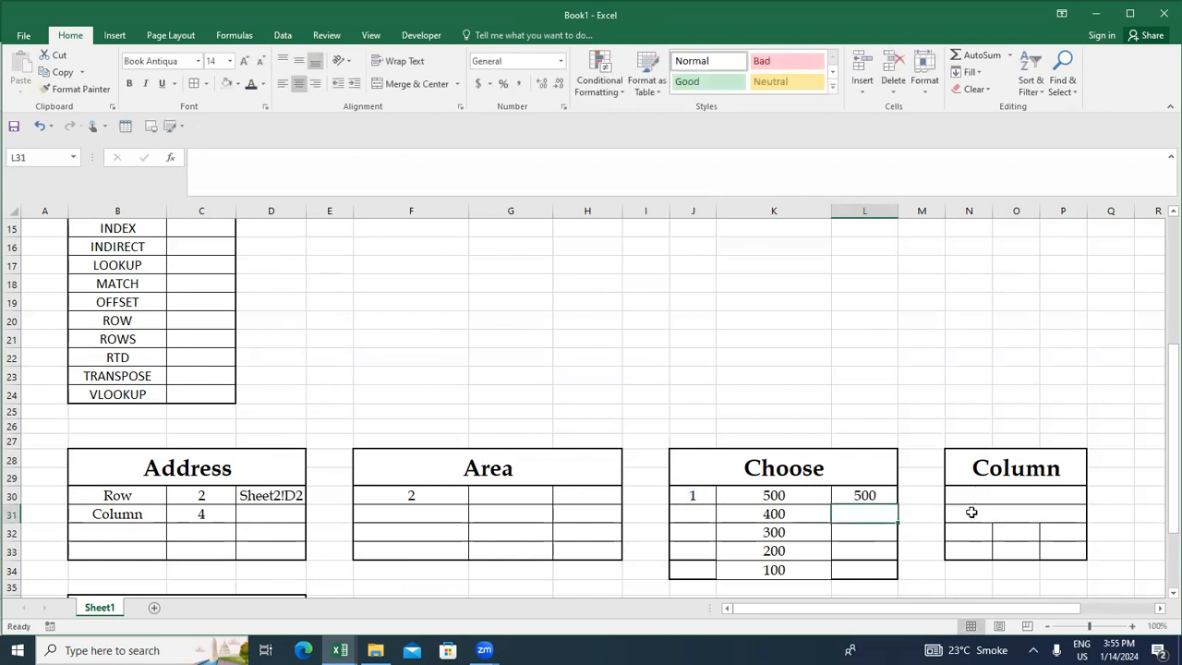
Step: Change the CHOOSE index number in J30 to 2 to test the formula
key("Up")
key("Left")
key("Left")
key("Left")
key("Right")
type("2")
key("Return")
Step: Set the CHOOSE index number in J30 to 3 and check the formula in L30
key("Up")
key("F2")
key("BackSpace")
type("3")
key("Return")
key("Up")
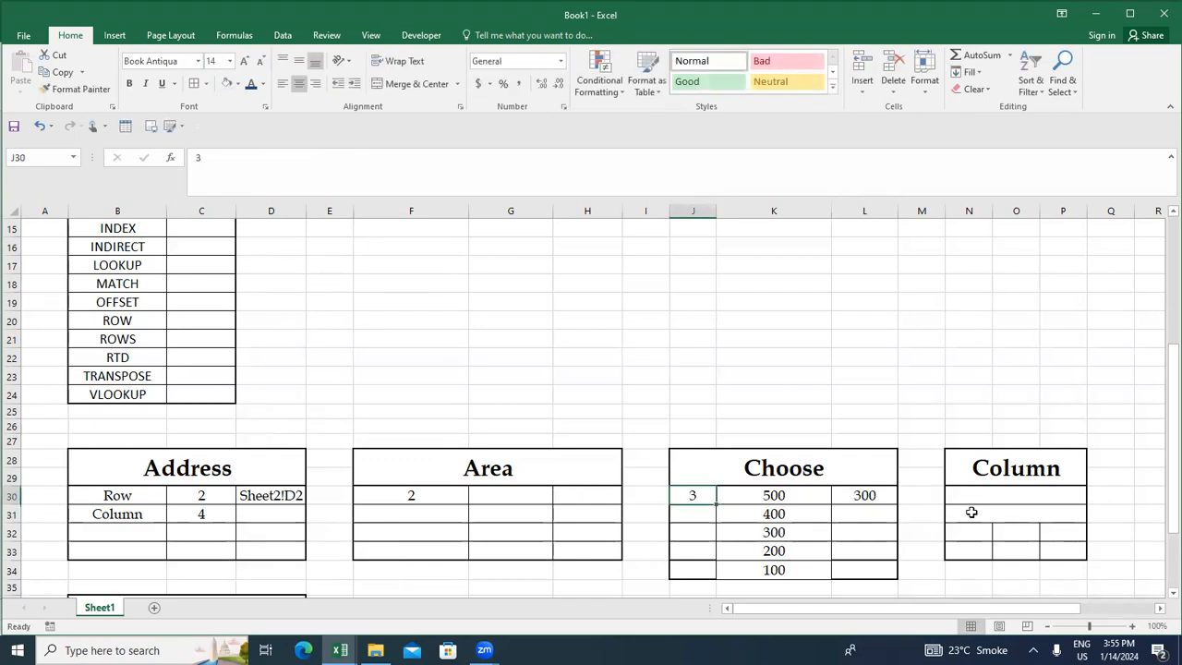
key("Right")
key("Right")
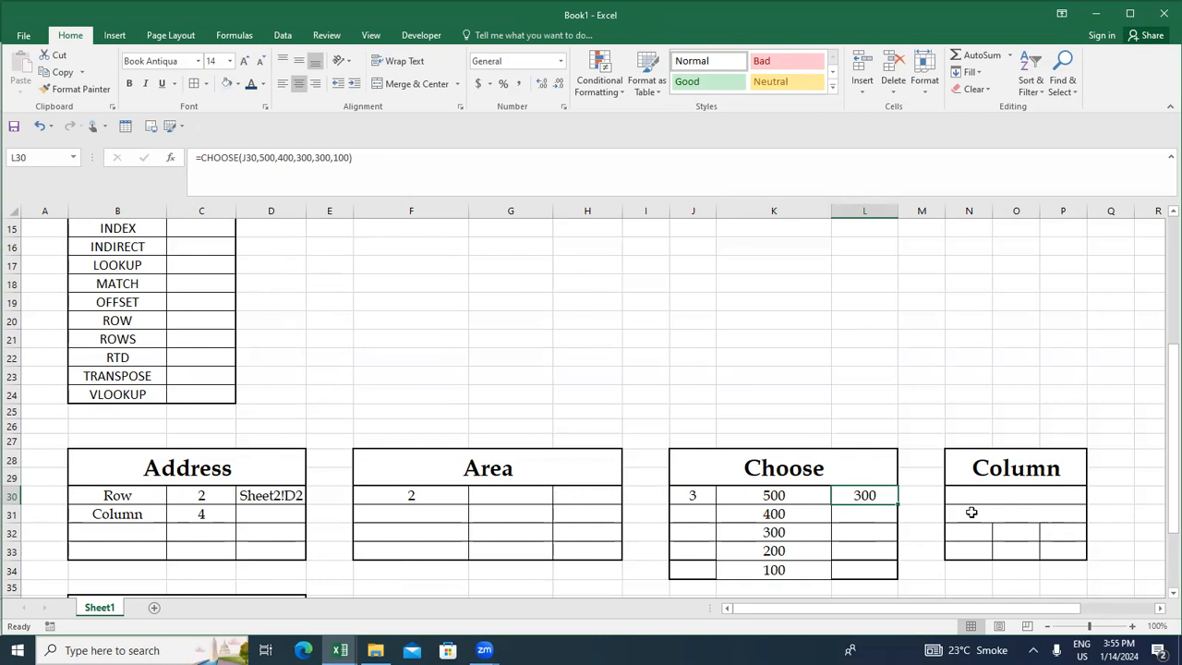
Step: Split the merged rows 30 and 31 of the Column table into three cells by copying N32:P32 onto them
key("Right")
key("Right")
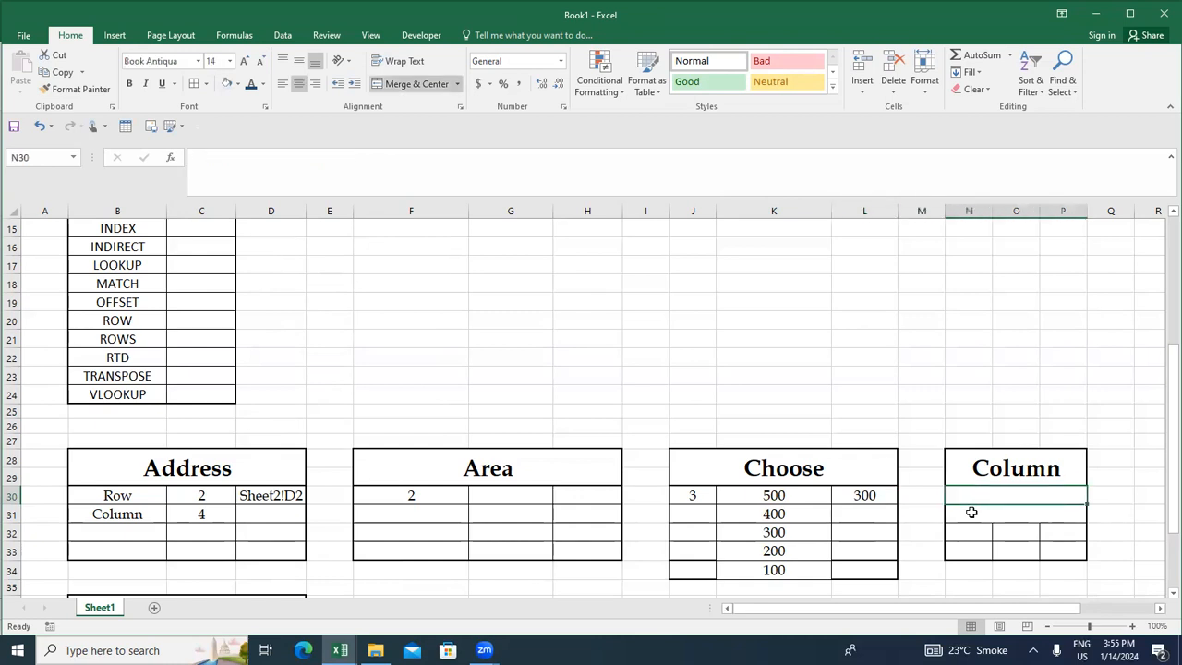
key("Down")
key("Down")
key("shift+Right")
key("shift+Right")
key("ctrl+c")
key("Up")
key("Up")
key("ctrl+v")
key("Down")
key("ctrl+v")
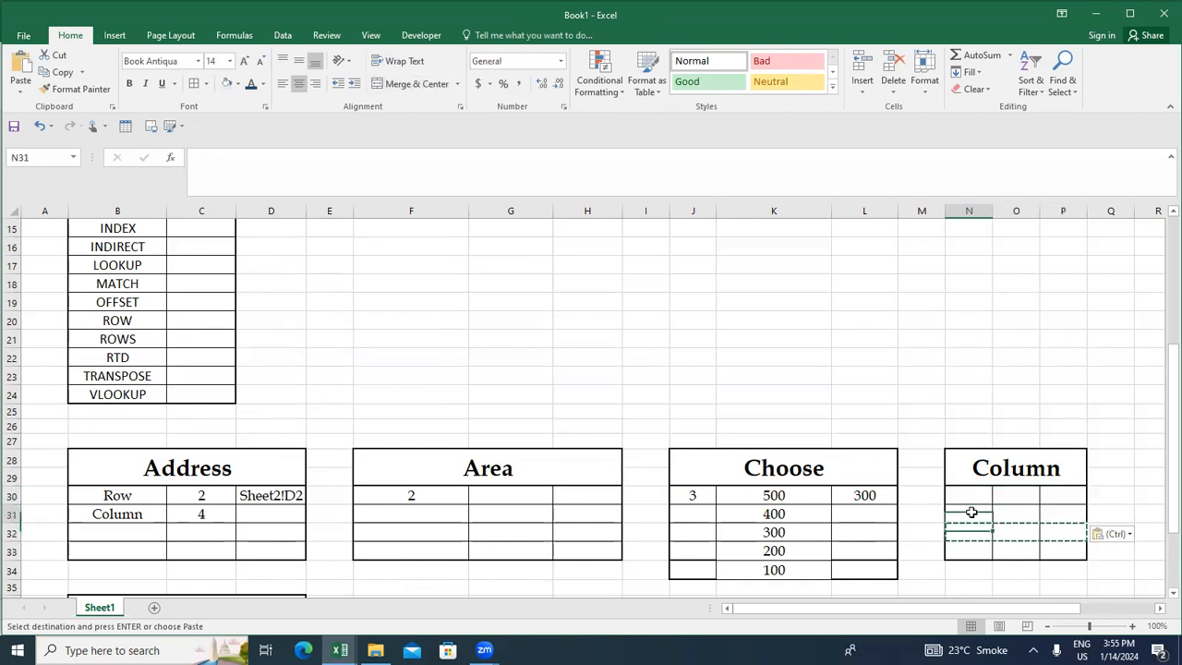
key("Up")
key("Right")
key("Left")
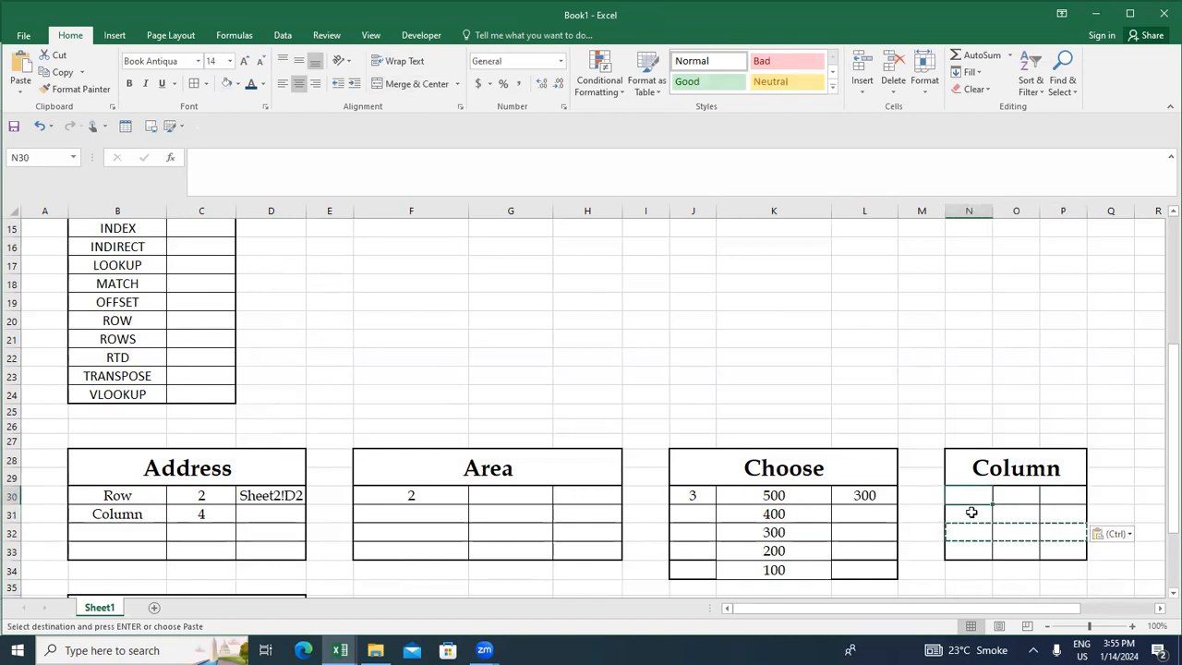
key("Right")
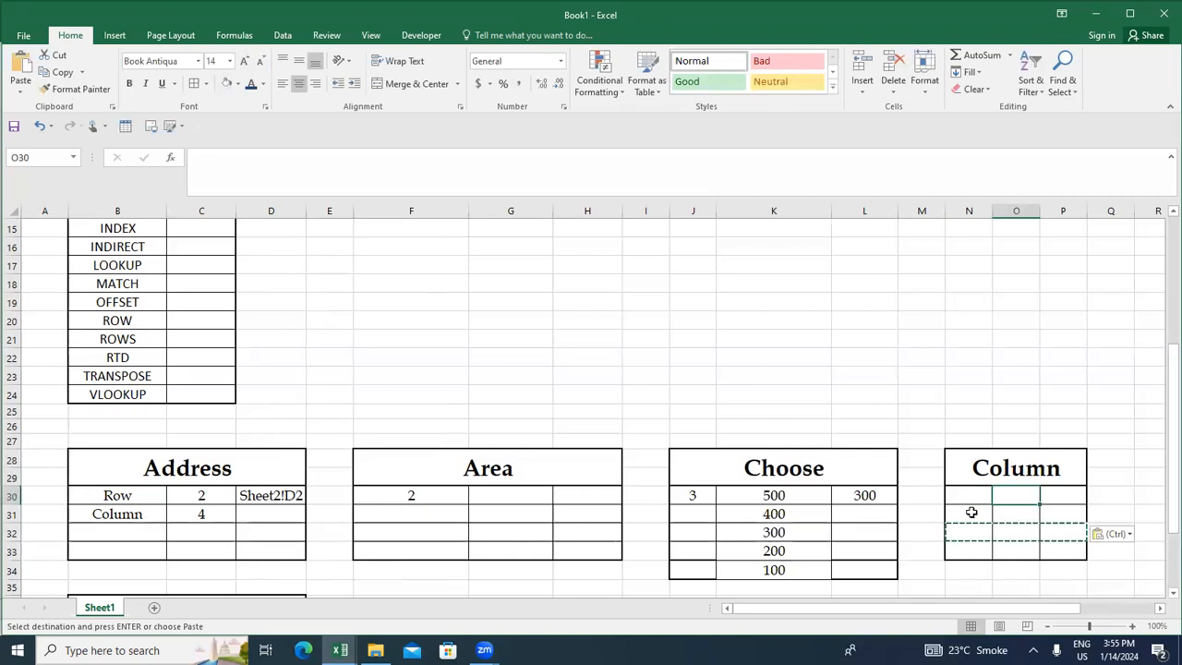
key("Left")
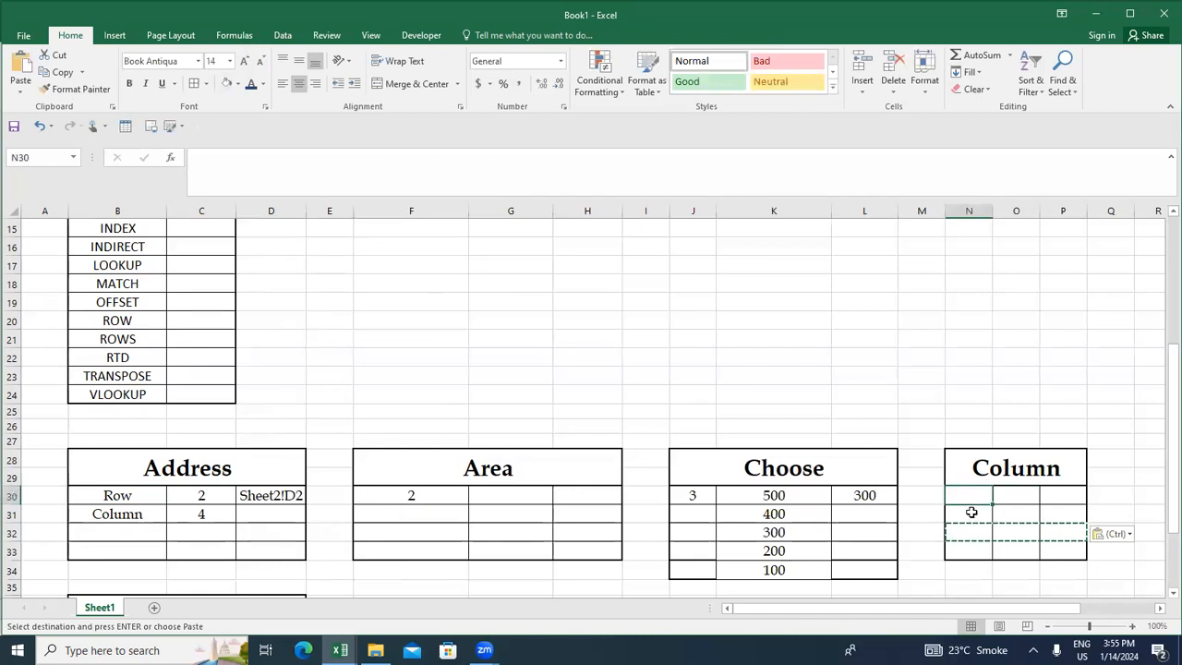
Step: Enter the formula =COLUMN(A1) in cell N30 of the Column table
type("=")
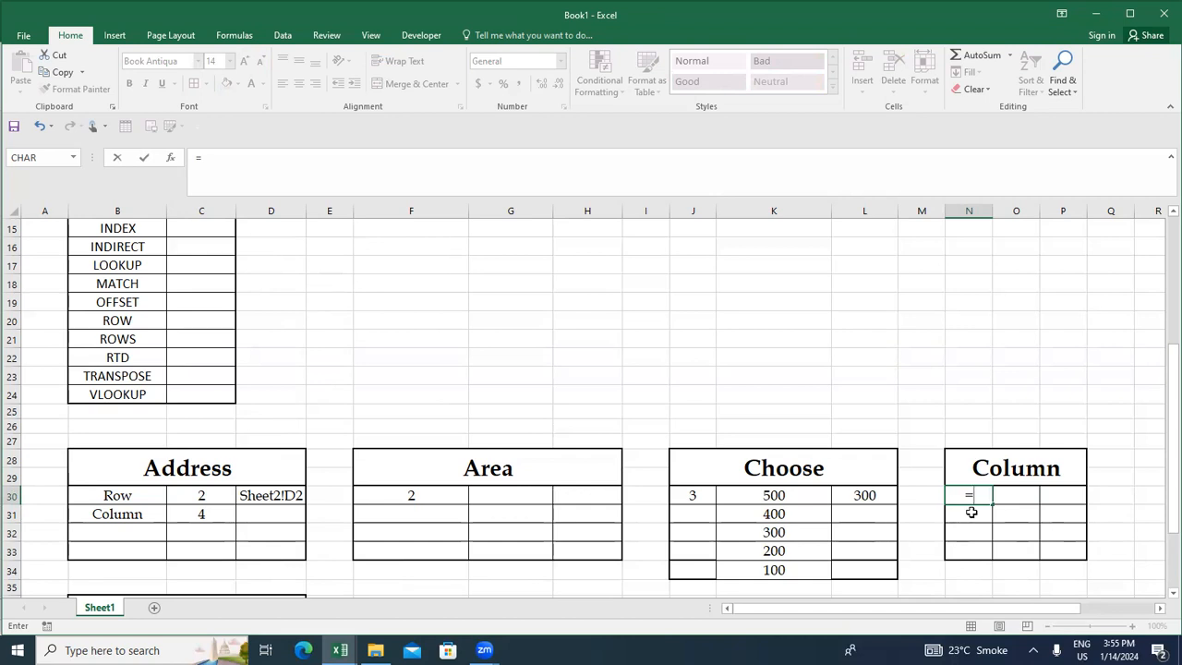
type("colu")
key("Tab")
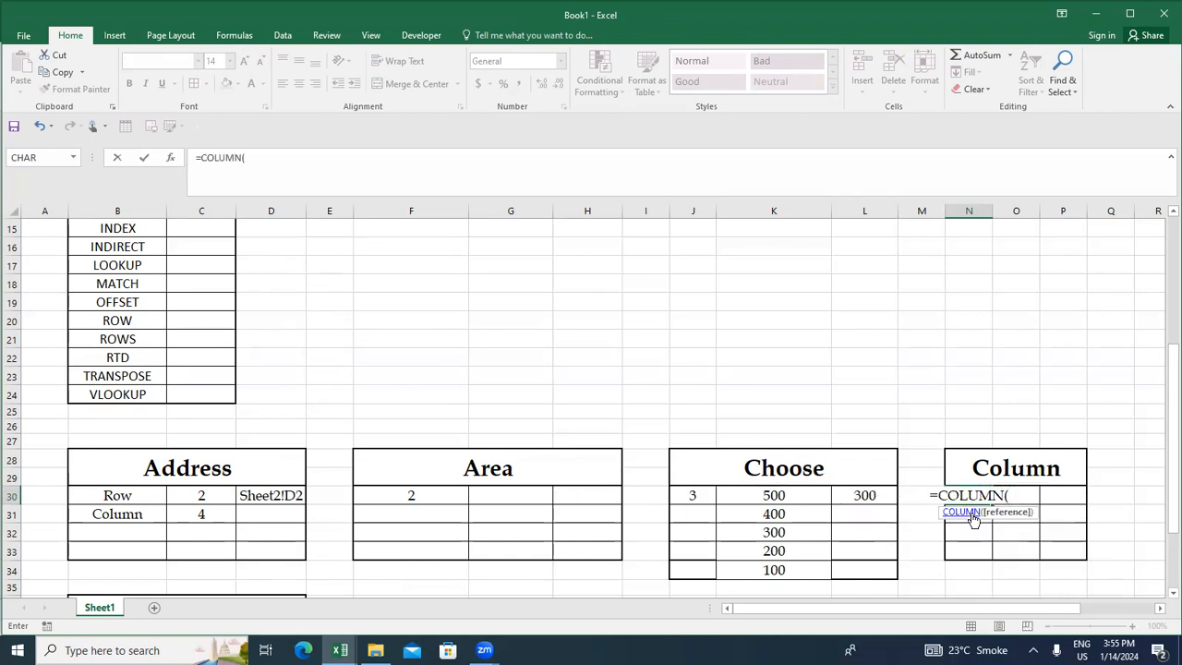
type("a1)")
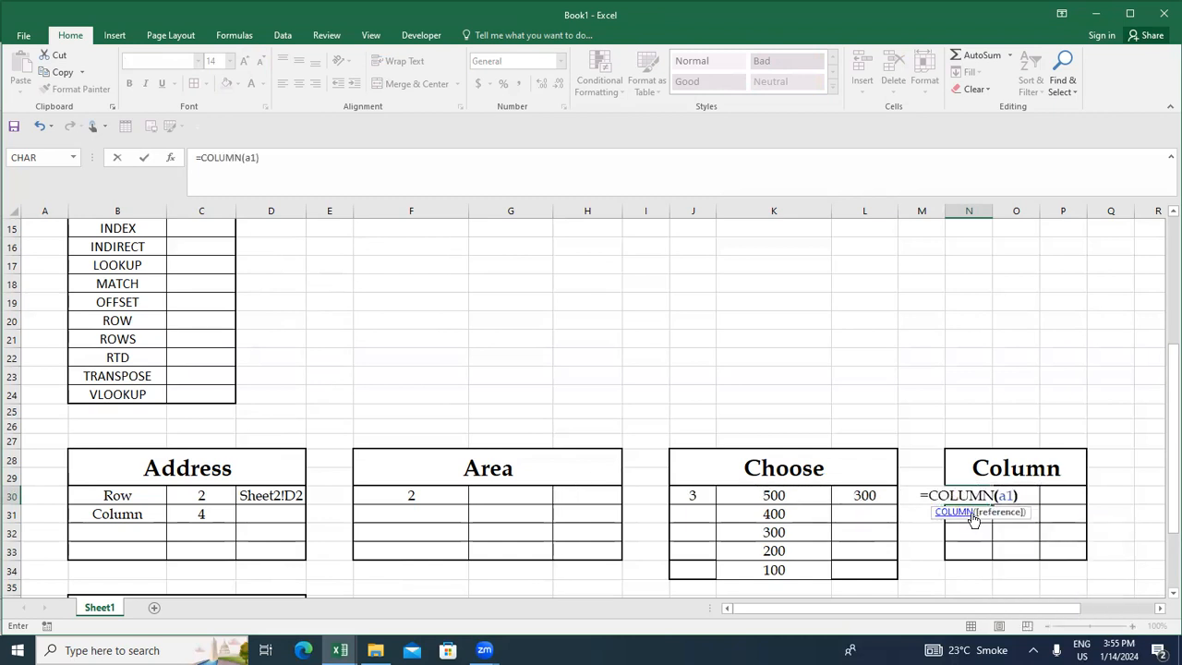
key("Return")
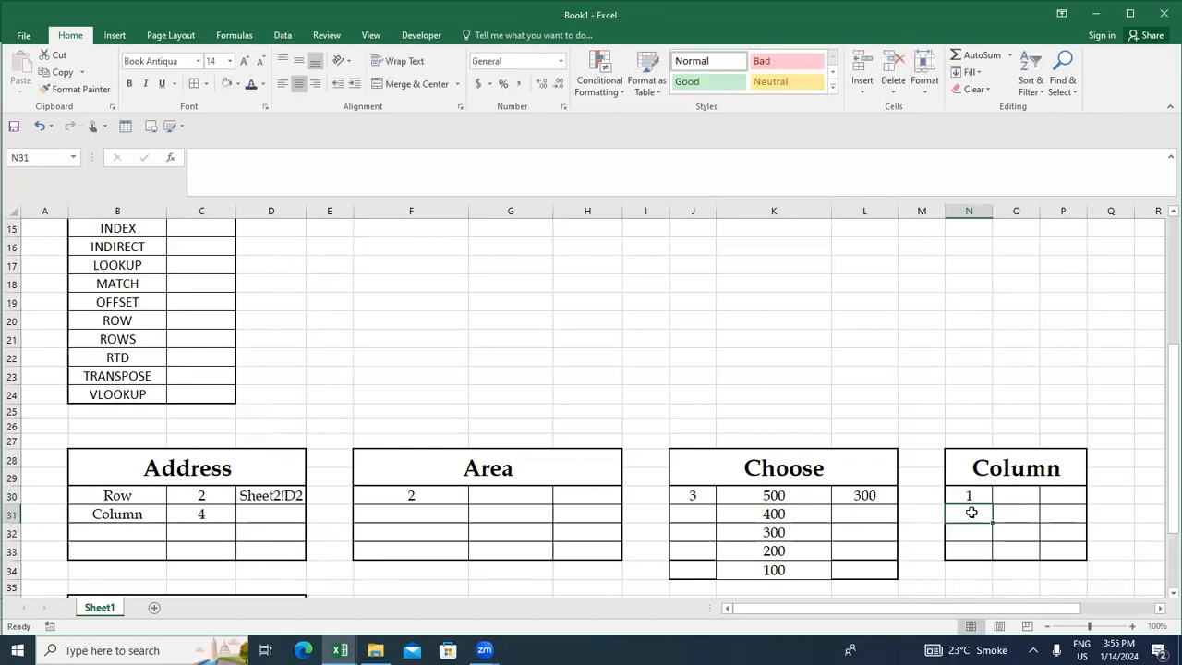
Step: Enter the formula =COLUMN(Z100) in cell N31 and check its result
type("column")
key("BackSpace")
key("BackSpace")
key("BackSpace")
key("BackSpace")
key("BackSpace")
key("BackSpace")
type("=colu")
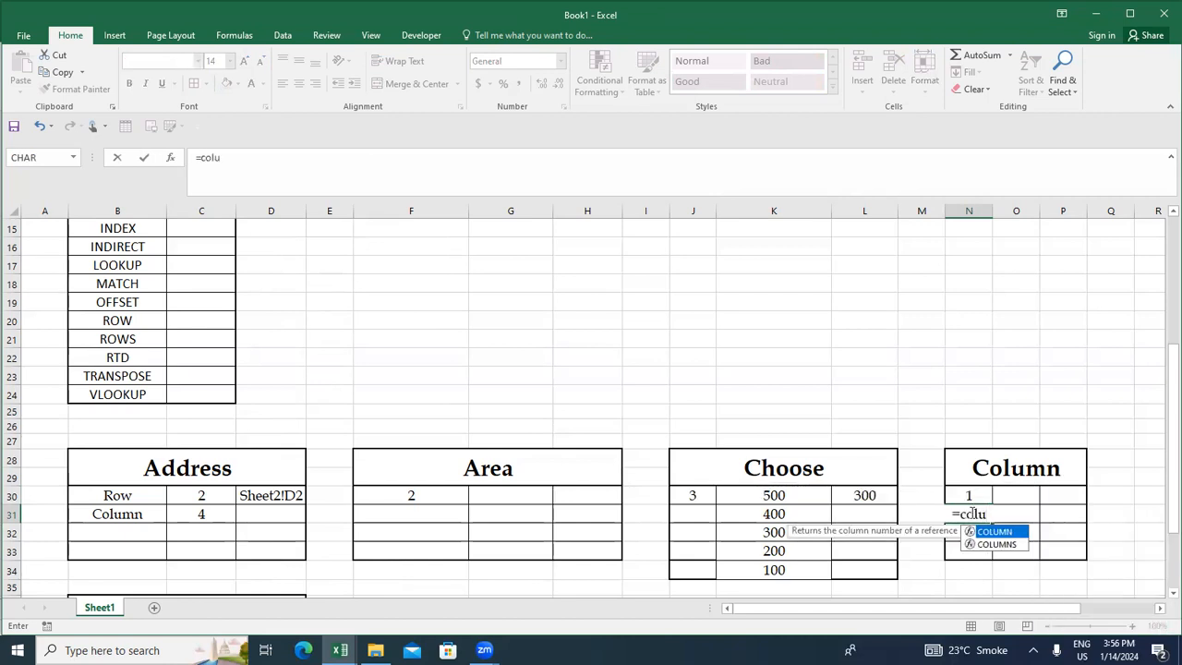
key("Tab")
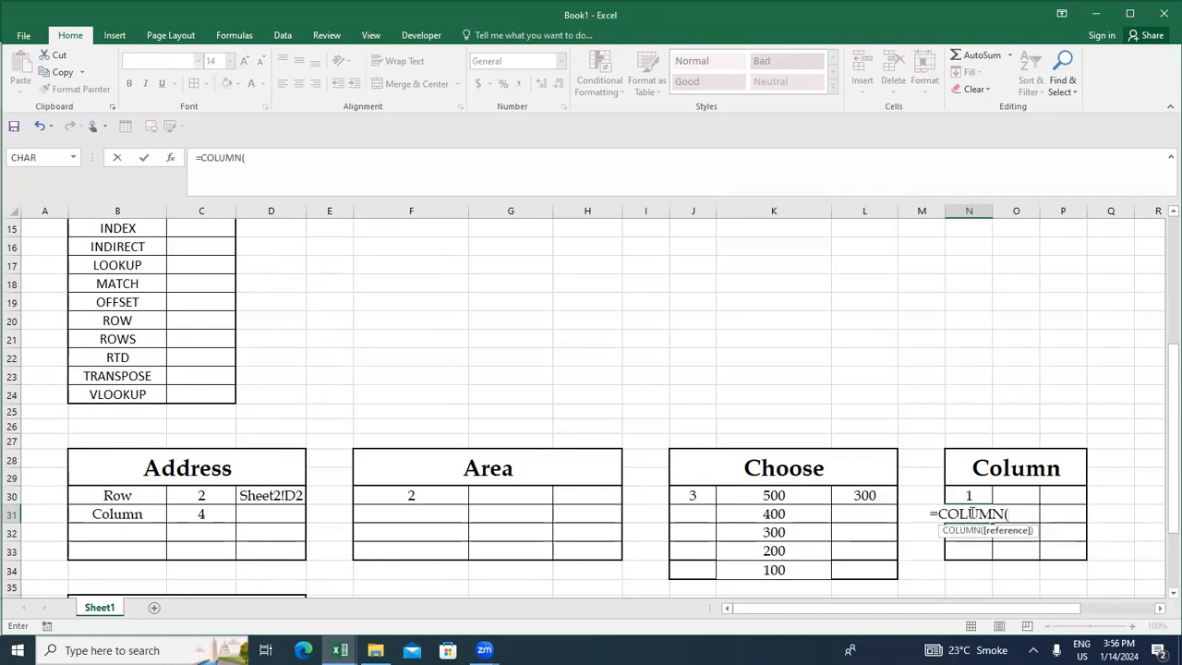
type("z10")
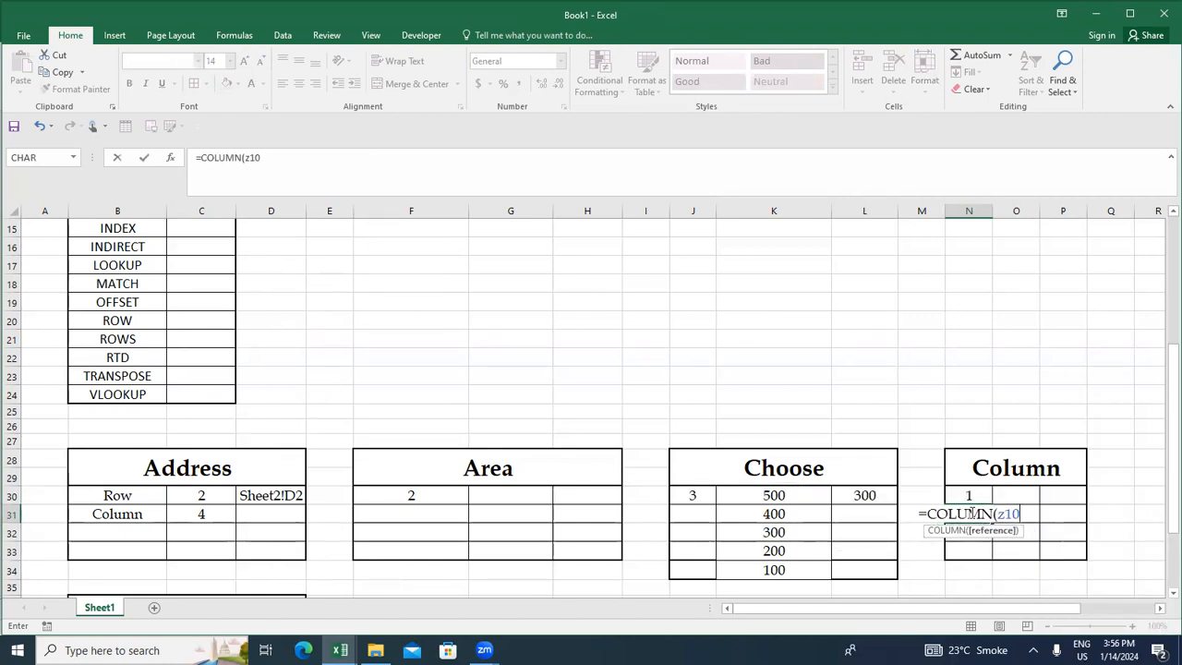
type("0)")
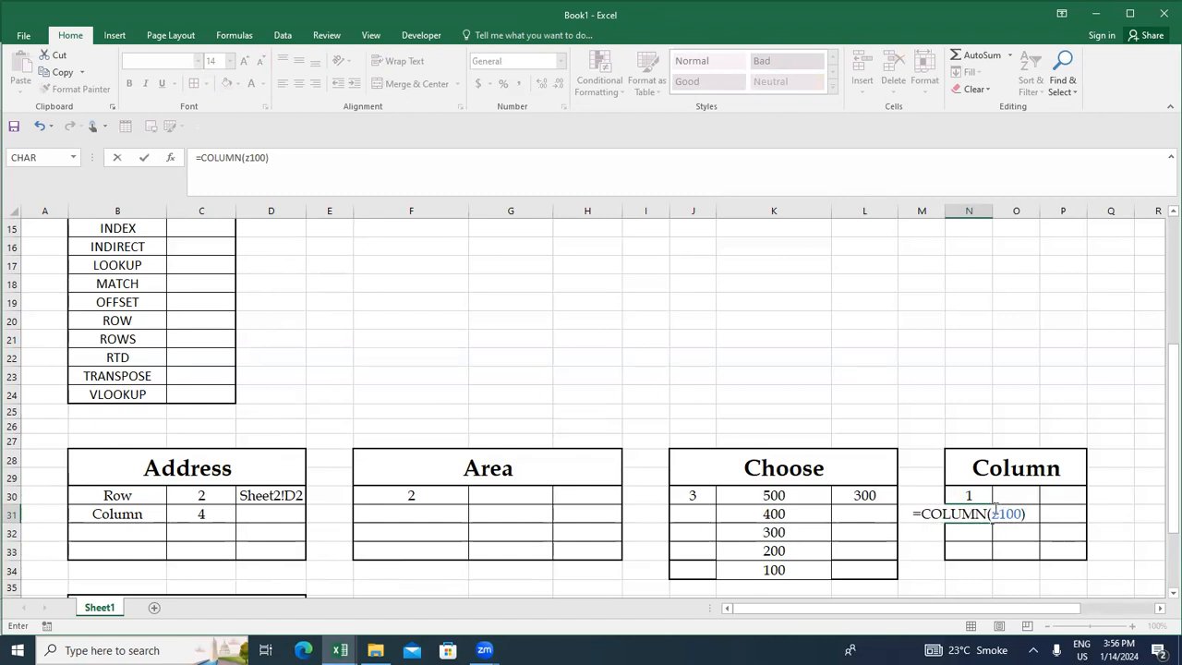
key("Return")
key("Up")
key("Down")
key("Up")
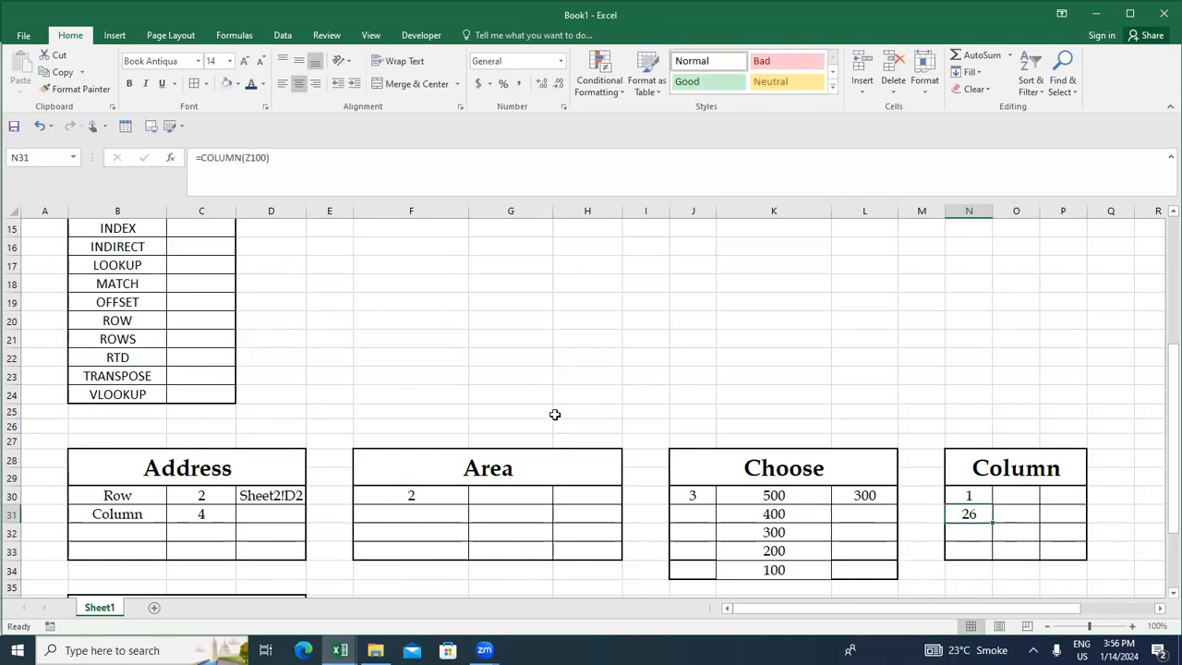
Step: Enter =COLUMN() with no reference in cell O30 of the Column table
key("Up")
key("Right")
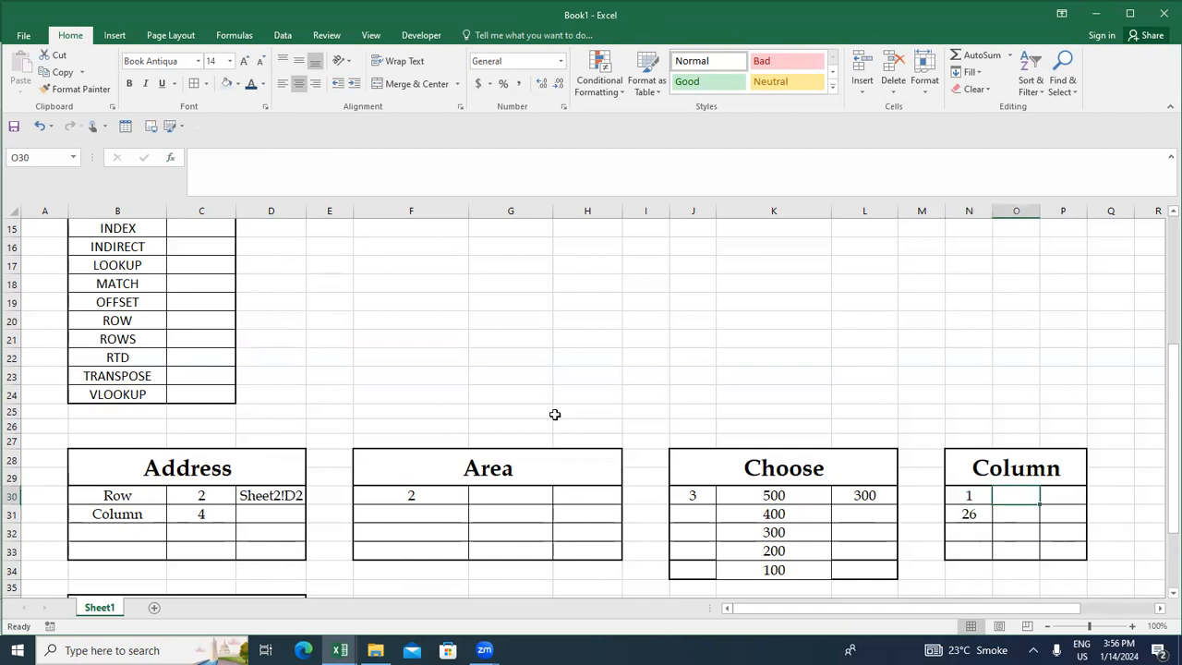
type("=column")
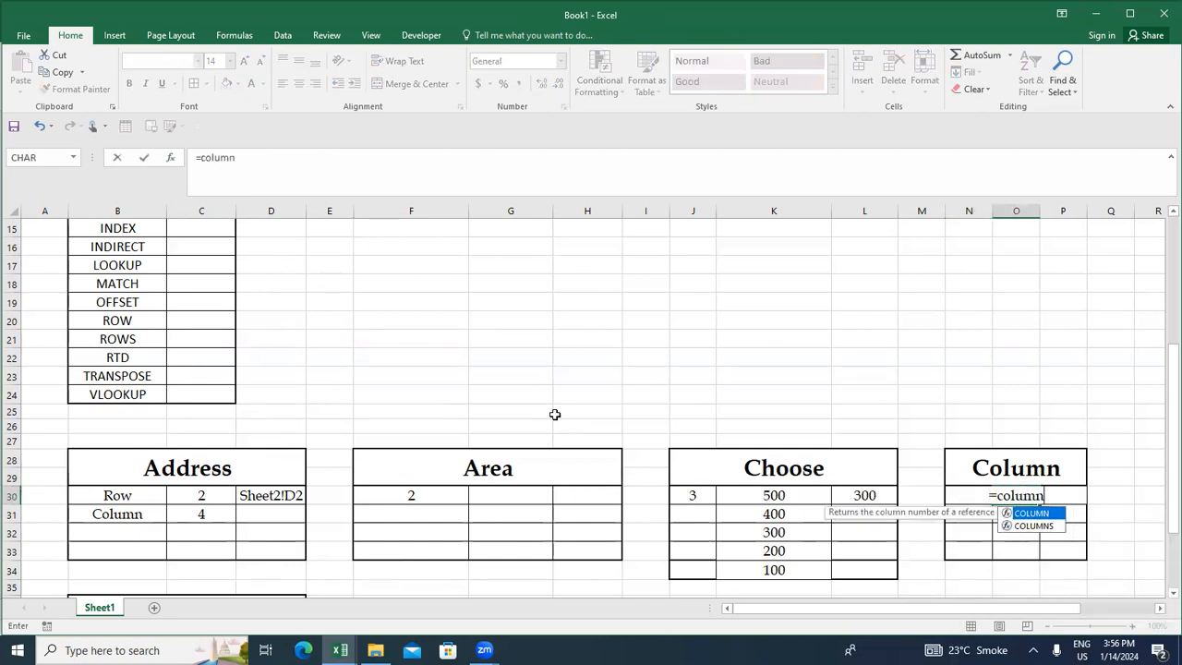
key("Tab")
type(")")
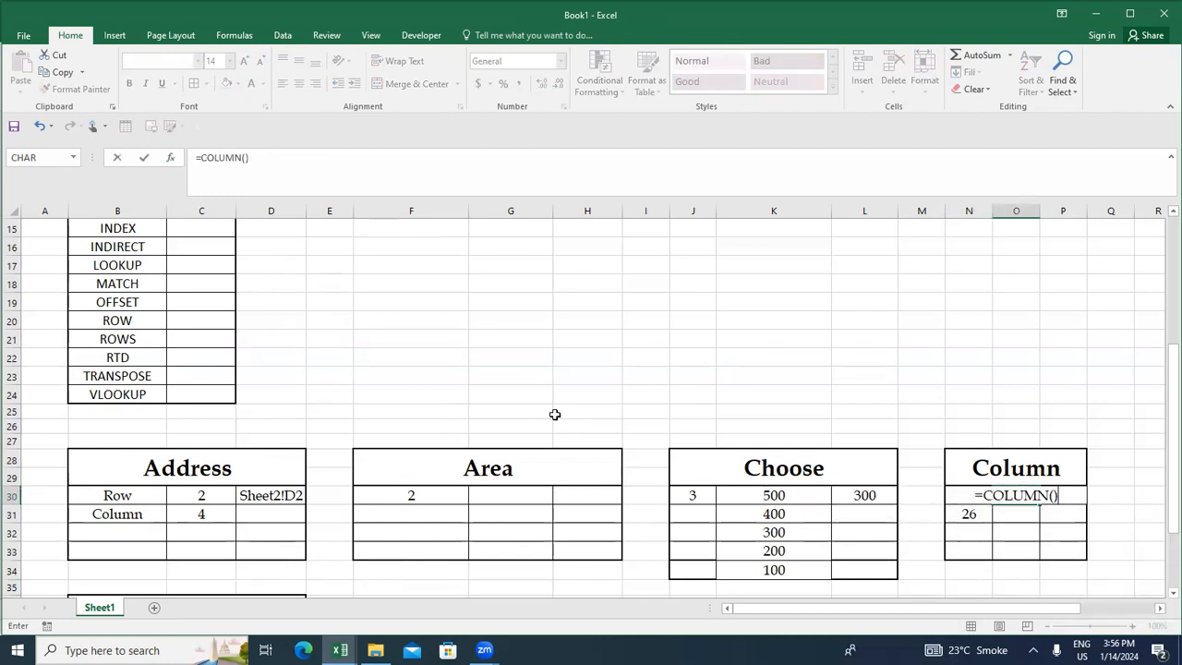
key("BackSpace")
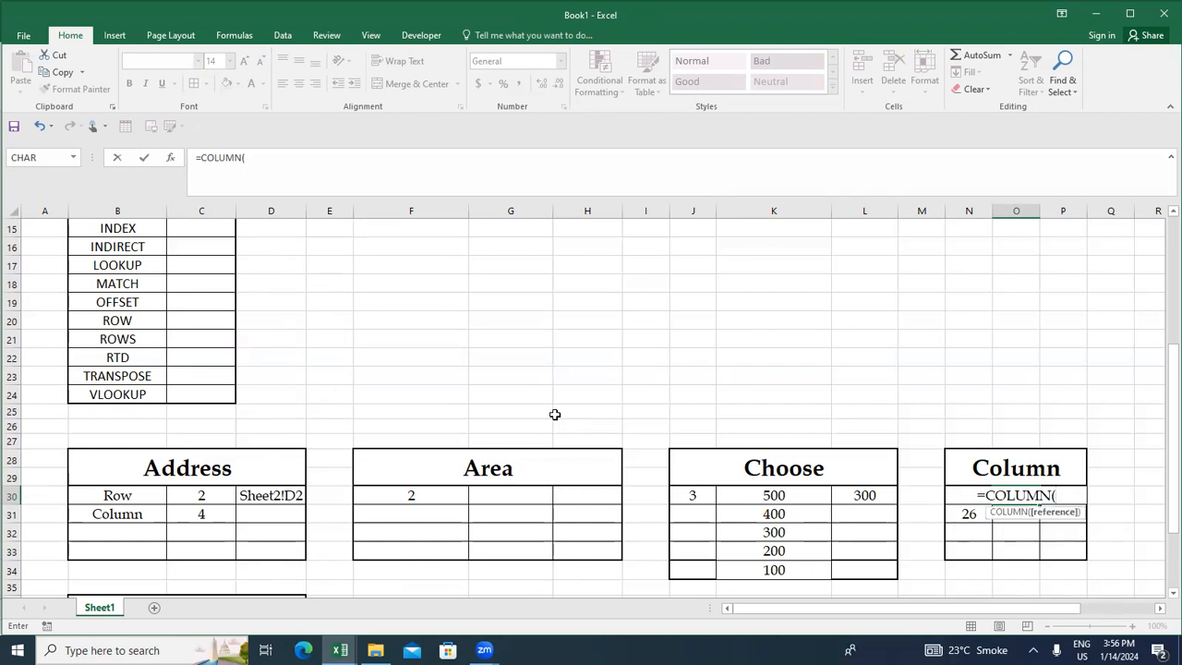
type(")")
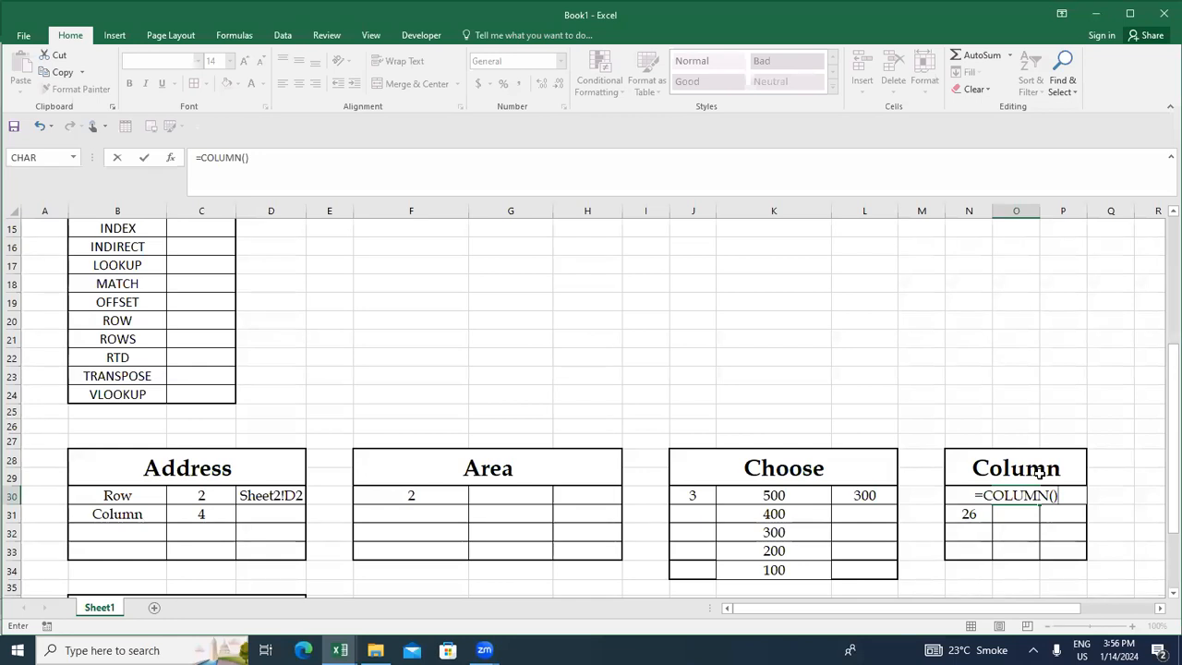
key("Return")
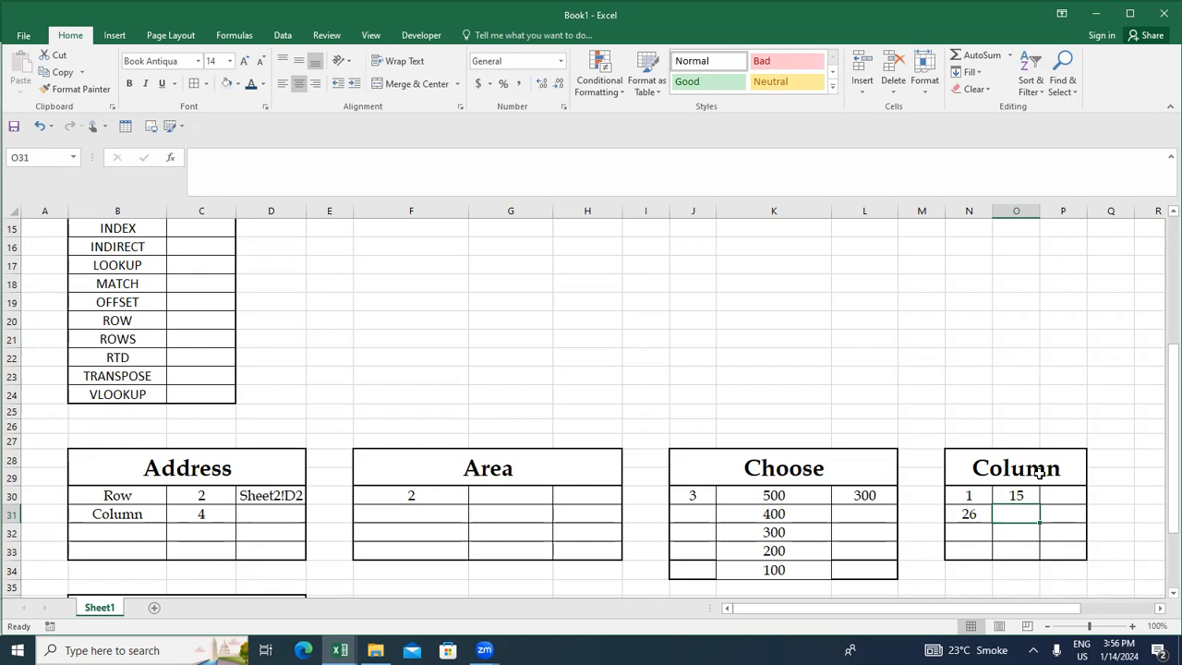
Step: Enter the formula =COLUMNS(B39:B41) in B38, the first cell of the Columns table
key("Return")
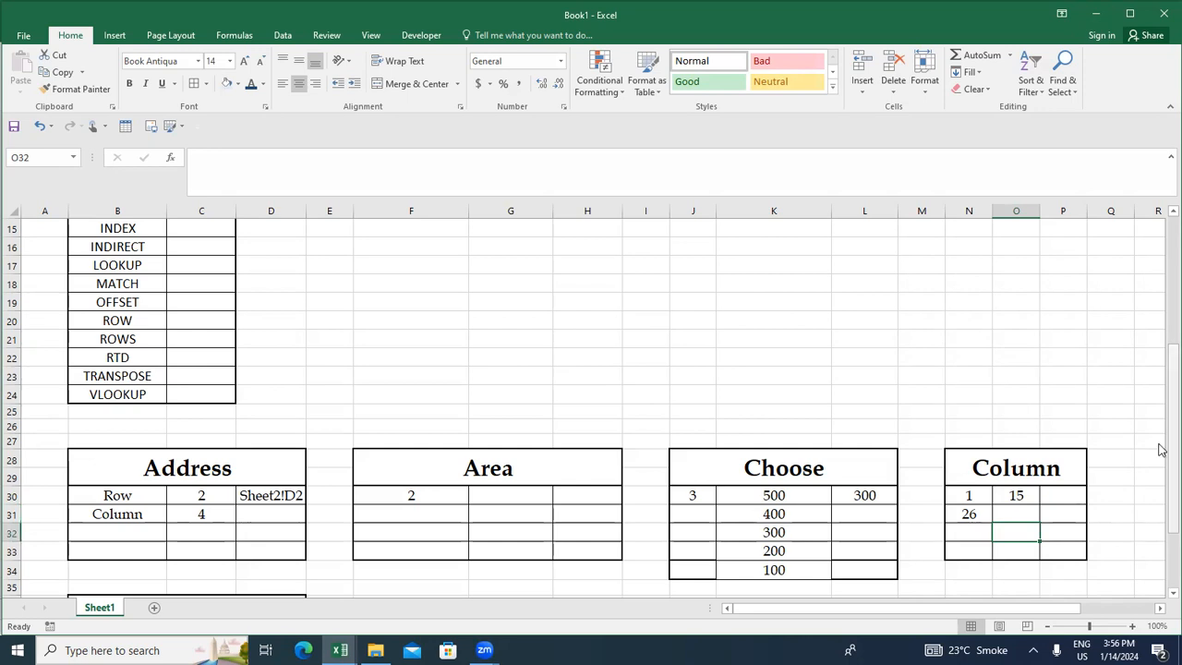
key("Down")
key("Down")
key("Down")
key("Down")
key("Down")
key("Down")
key("Down")
key("Down")
key("Left")
key("Left")
key("Left")
key("Left")
key("Left")
key("Left")
key("Left")
key("Left")
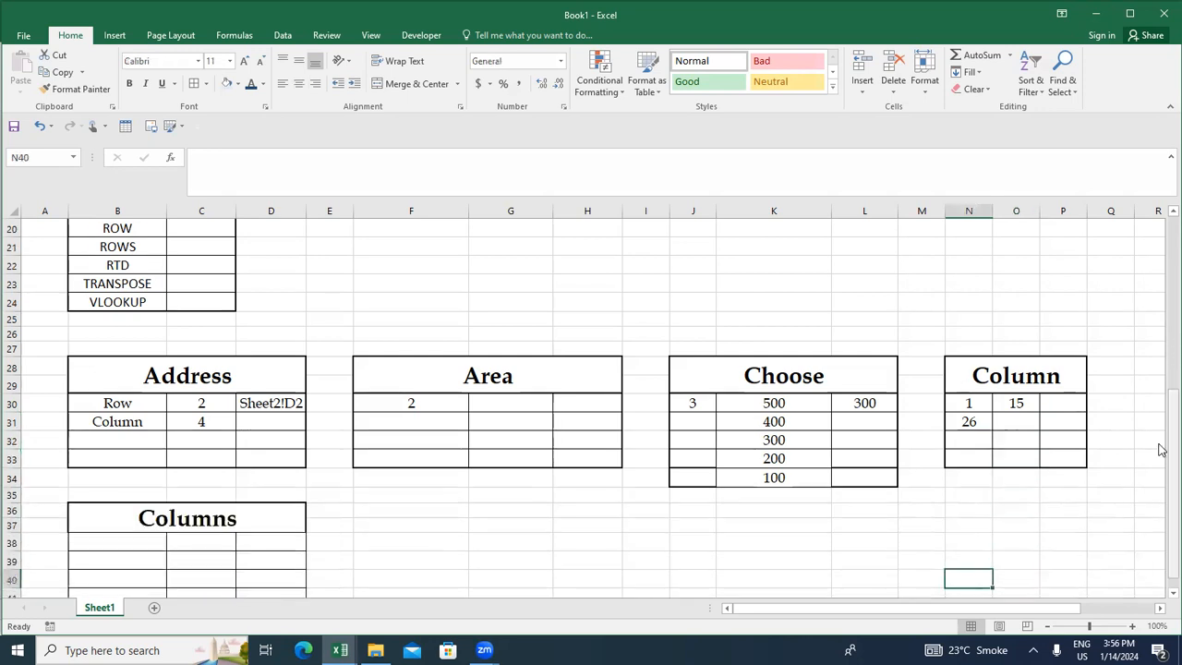
key("Home")
key("Right")
key("Up")
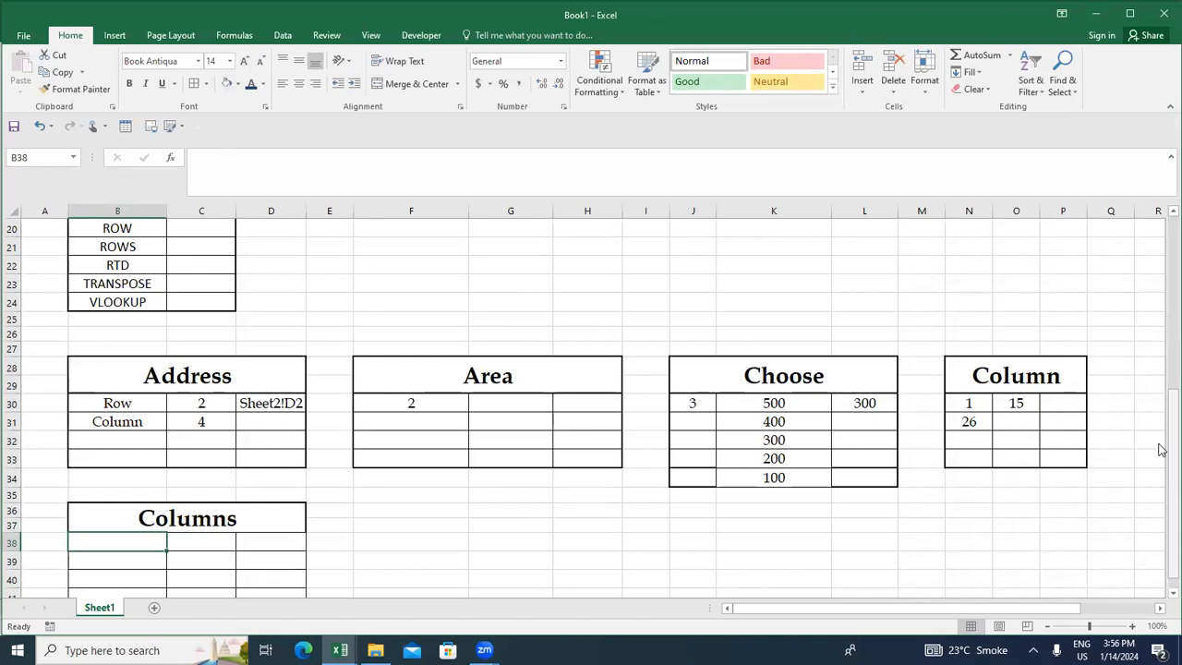
type("=column(")
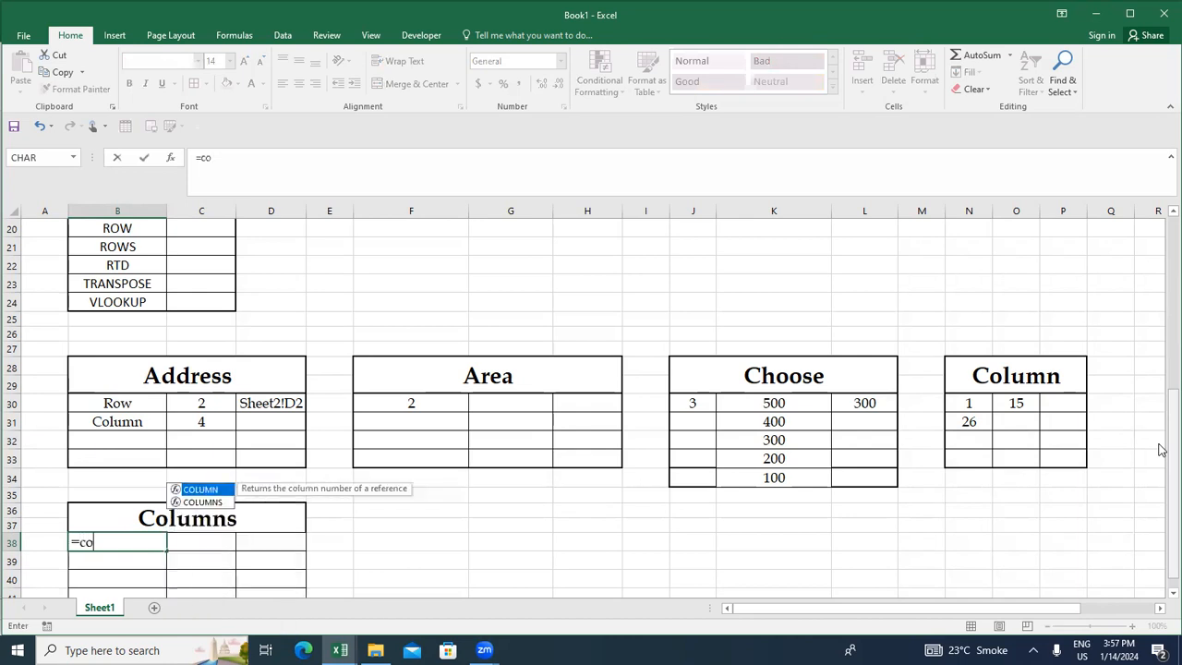
key("BackSpace")
type("s(")
key("Down")
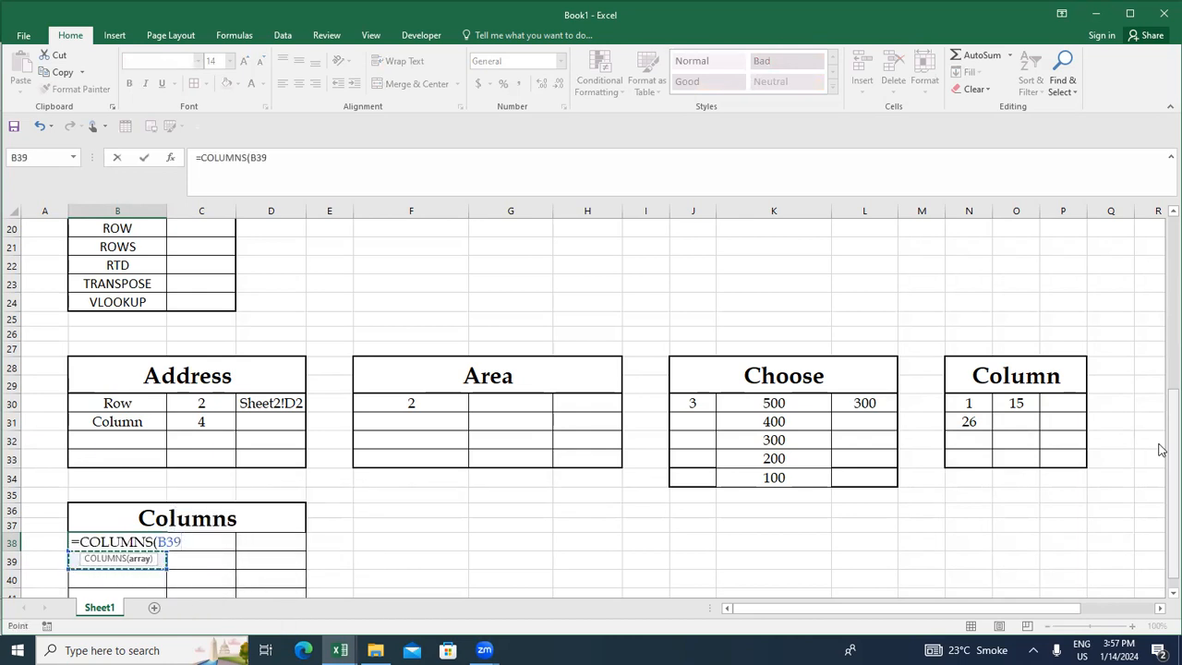
key("shift+Down")
key("shift+Down")
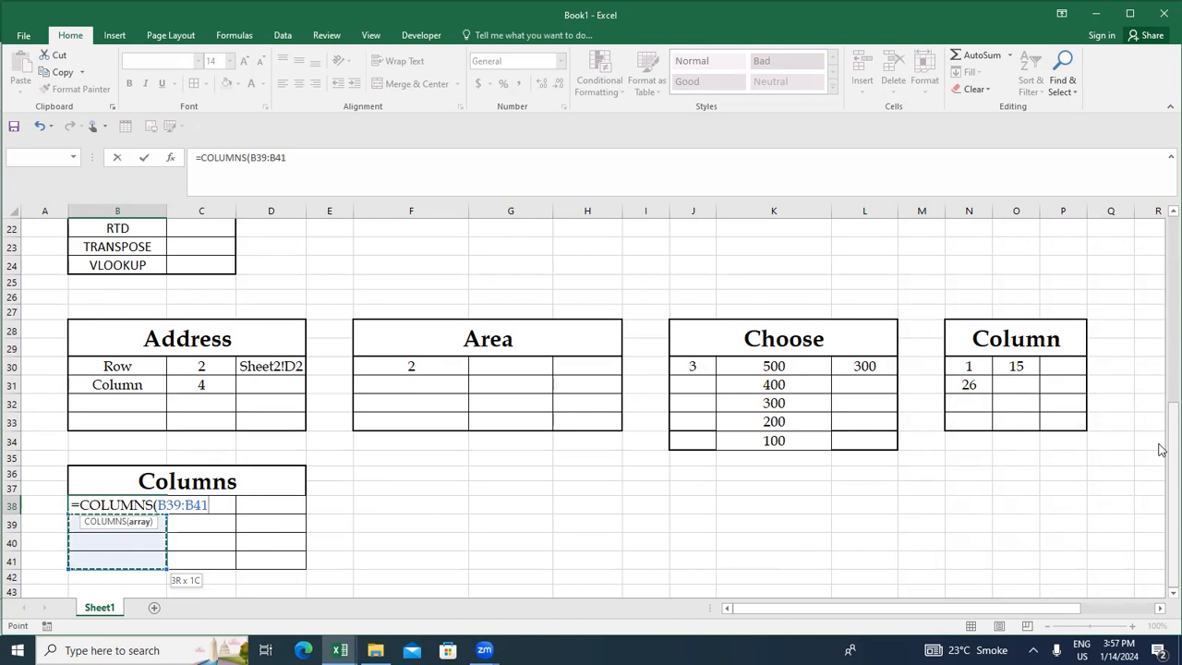
type(")")
key("Return")
key("Up")
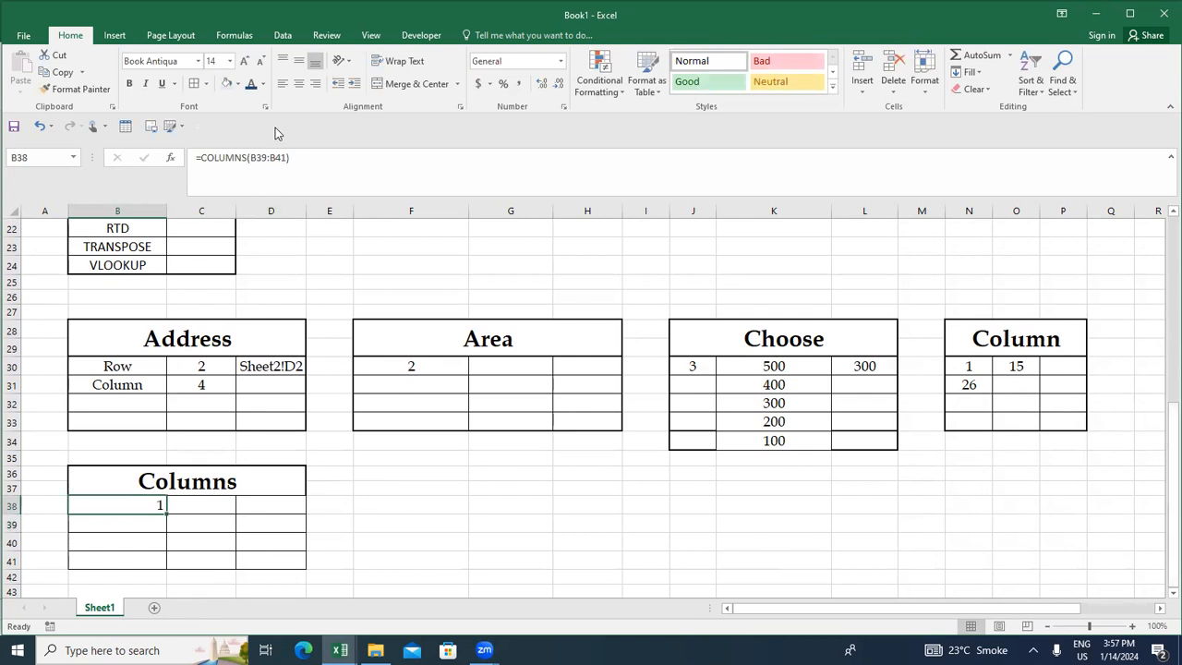
Step: Change the end of the COLUMNS range in B38 to C41 so the formula reads =COLUMNS(B39:C41)
left_click(278, 154)
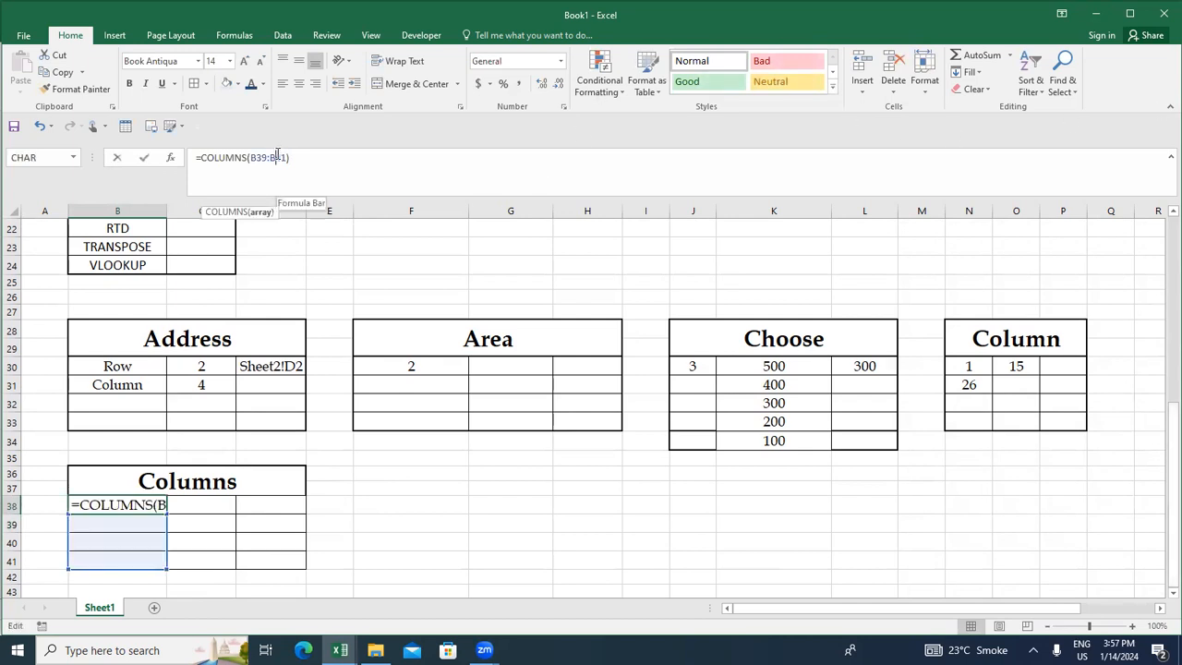
key("BackSpace")
type("c")
key("Return")
key("Up")
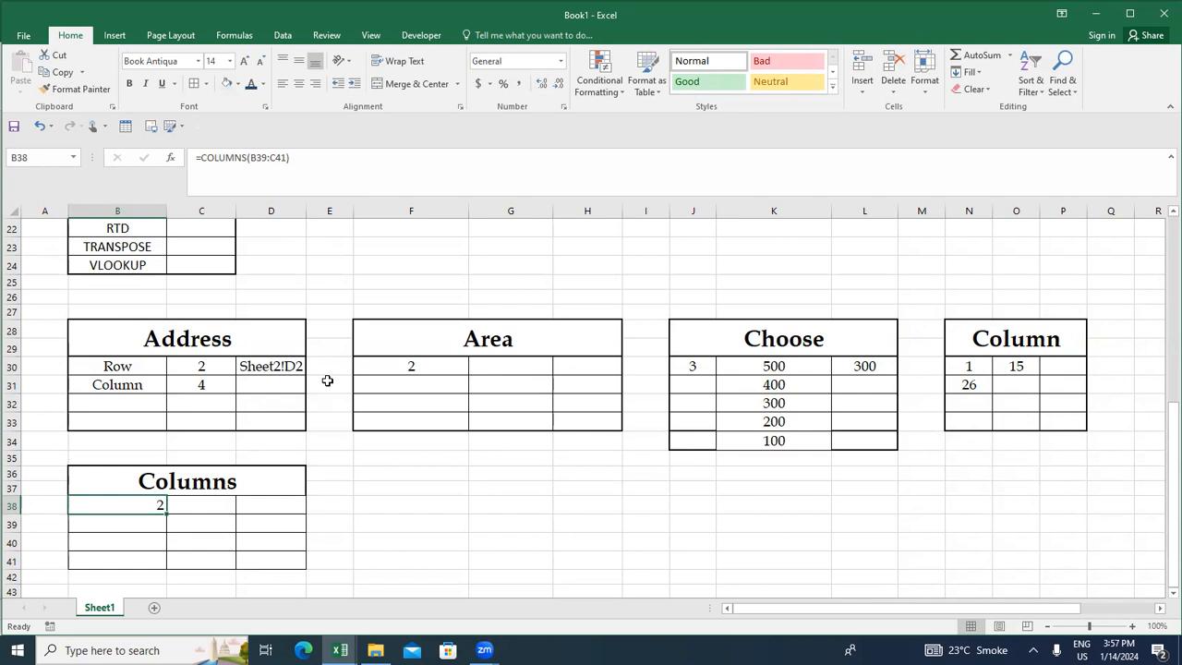
Step: Enter Done as the status of ADDRESS in C6 and fill it down through COLUMNS in C10
scroll(327, 380, "up", 7)
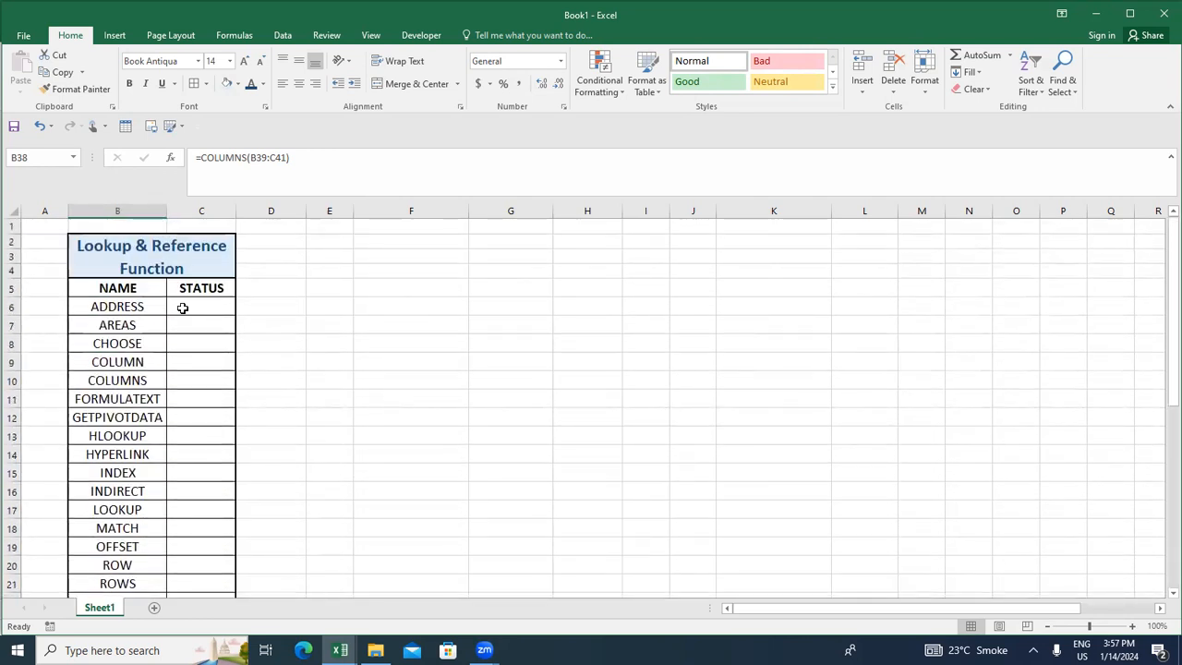
left_click(183, 308)
type("Done")
key("ctrl+Return")
key("shift+Down")
key("shift+Down")
key("shift+Down")
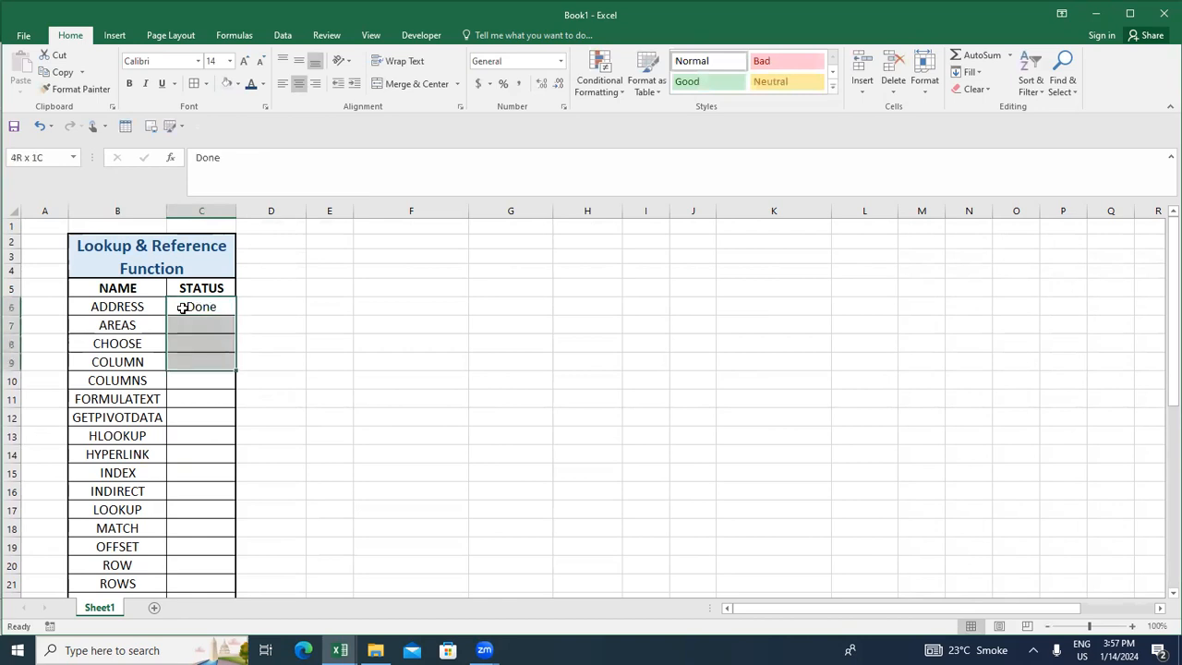
key("shift+Down")
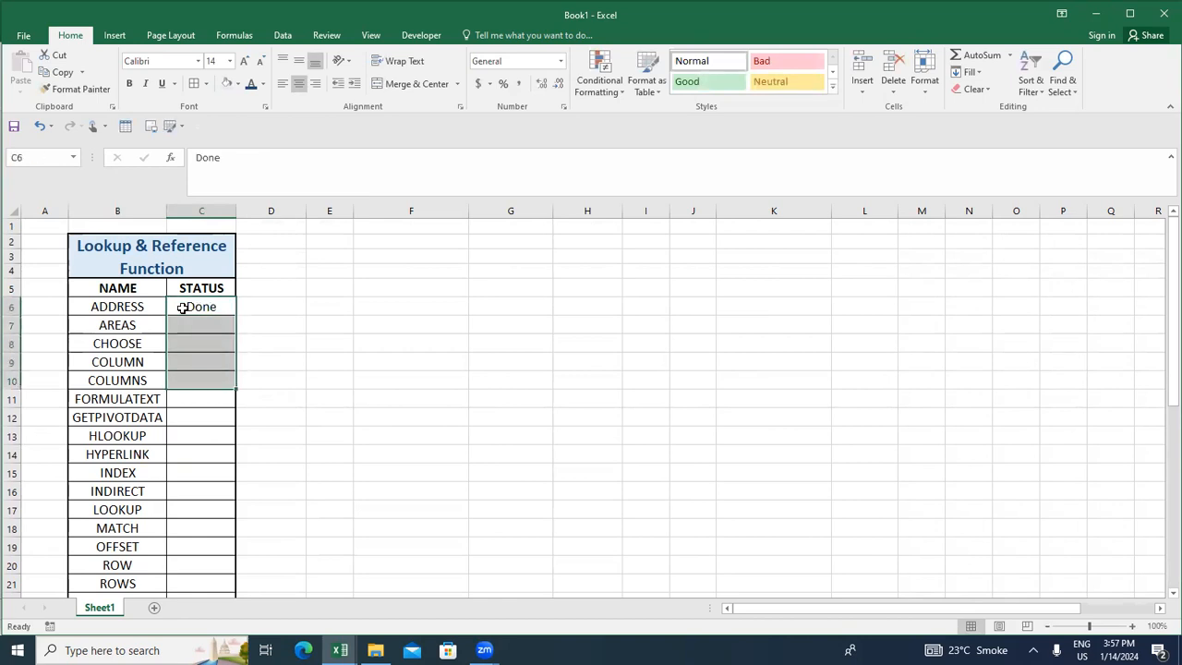
key("ctrl+d")
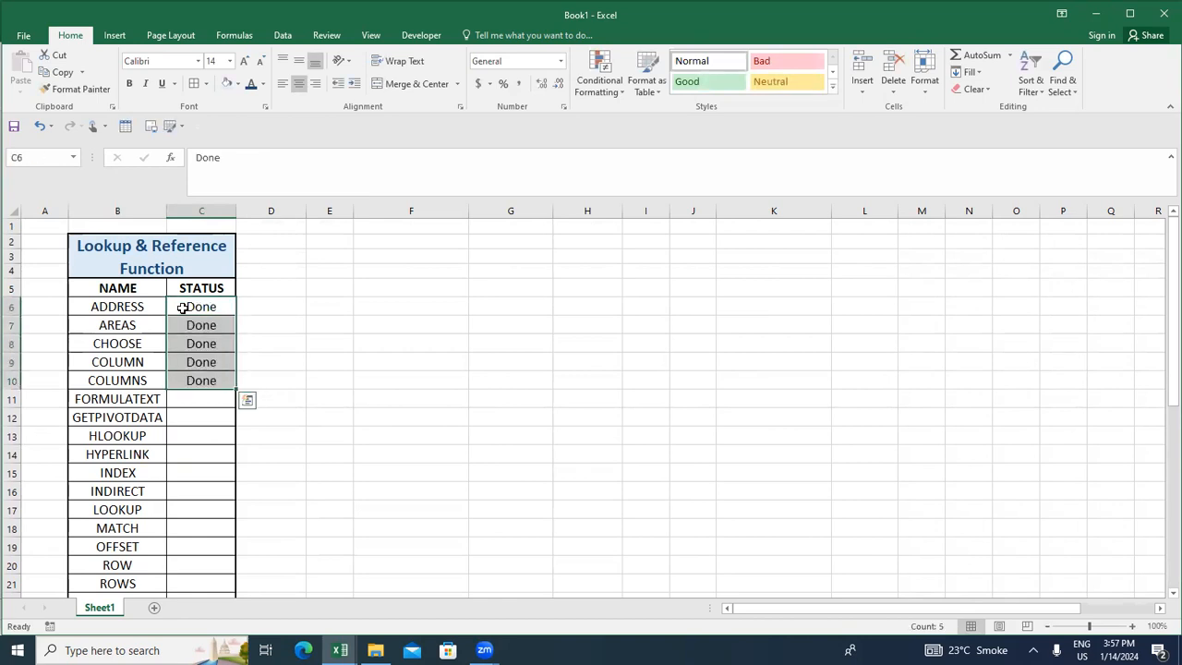
Step: Review the completed function names in B6:B10 and the next group from FORMULATEXT to INDEX in B11:B15
key("Left")
key("shift+Down")
key("shift+Down")
key("shift+Down")
key("shift+Down")
key("Down")
key("Down")
key("Down")
key("Down")
key("Down")
key("shift+Down")
key("shift+Down")
key("shift+Down")
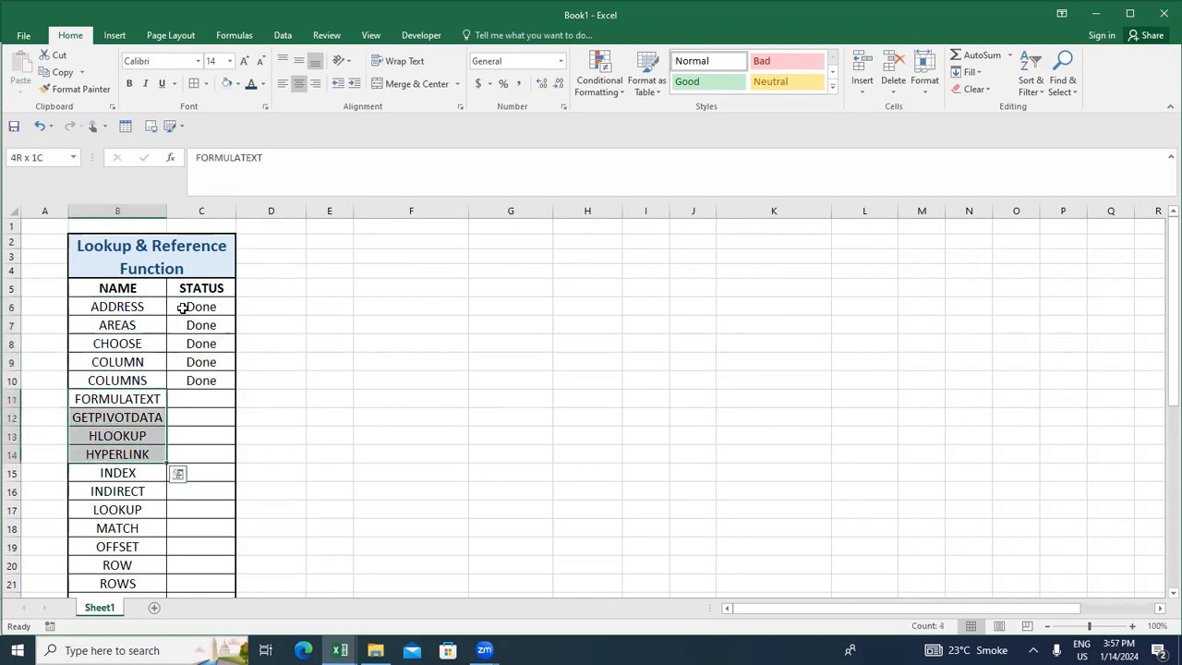
key("shift+Down")
key("Right")
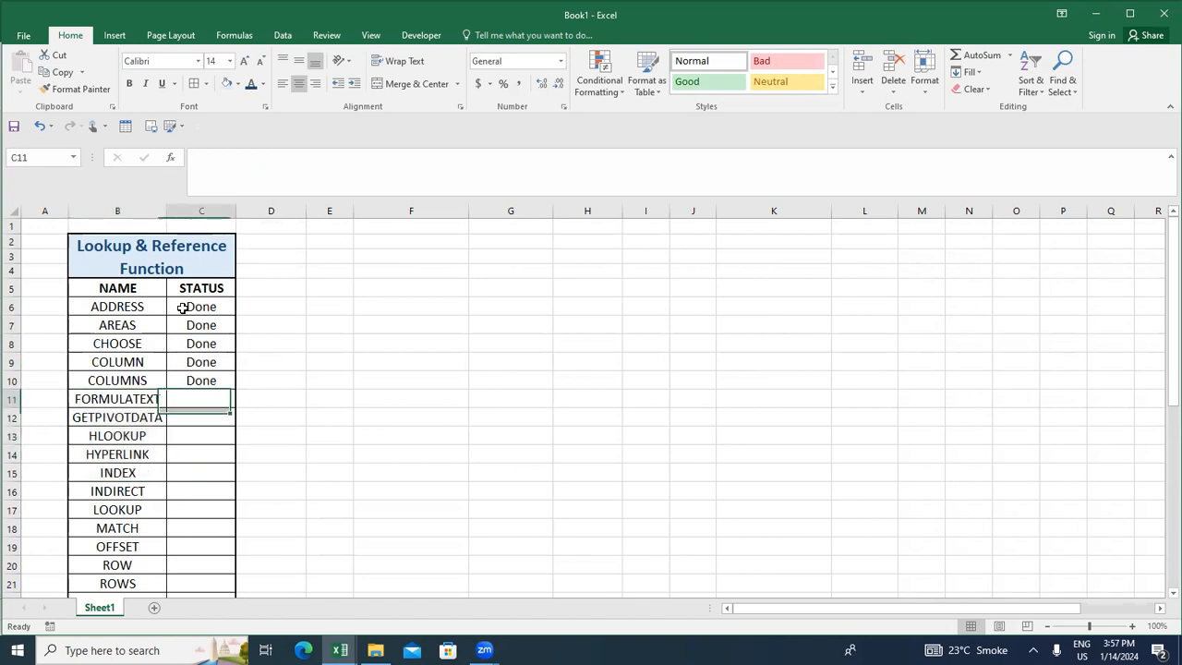